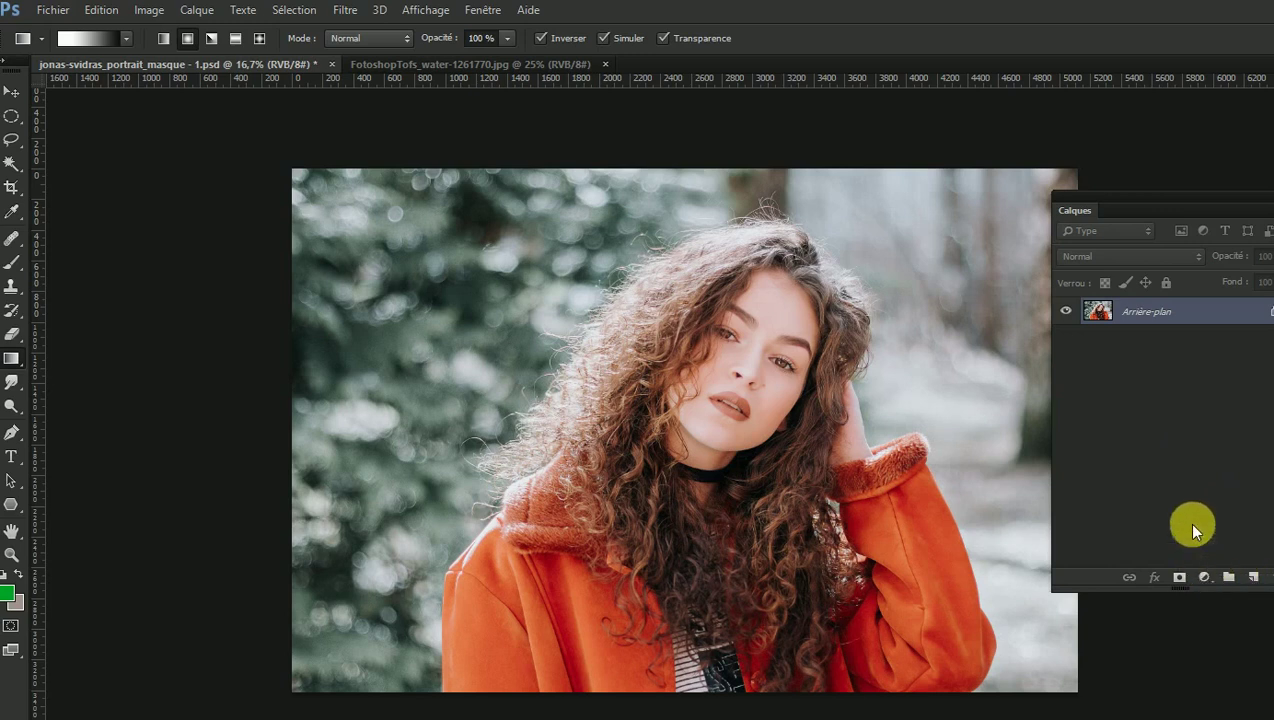
- Add a layer mask and brush black over the top-left corner and right edge to hide them
{"action": "left_click", "coordinate": [1178, 577]}
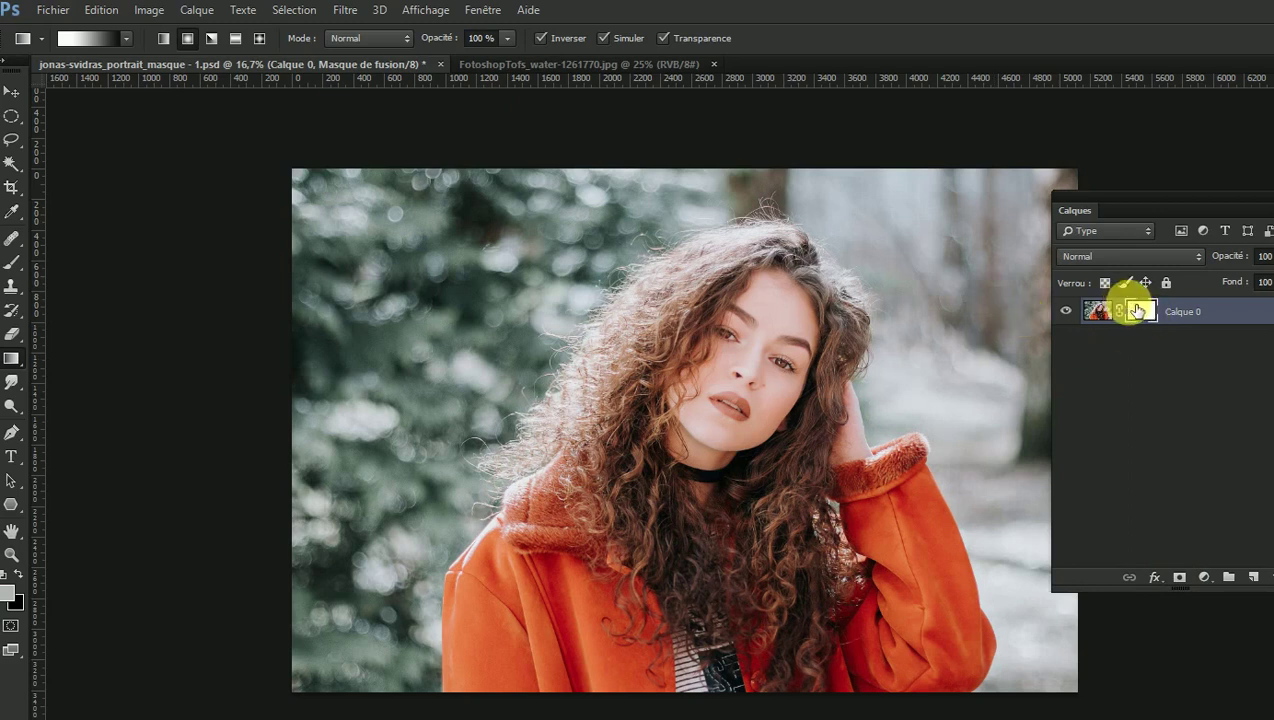
{"action": "left_click", "coordinate": [18, 577]}
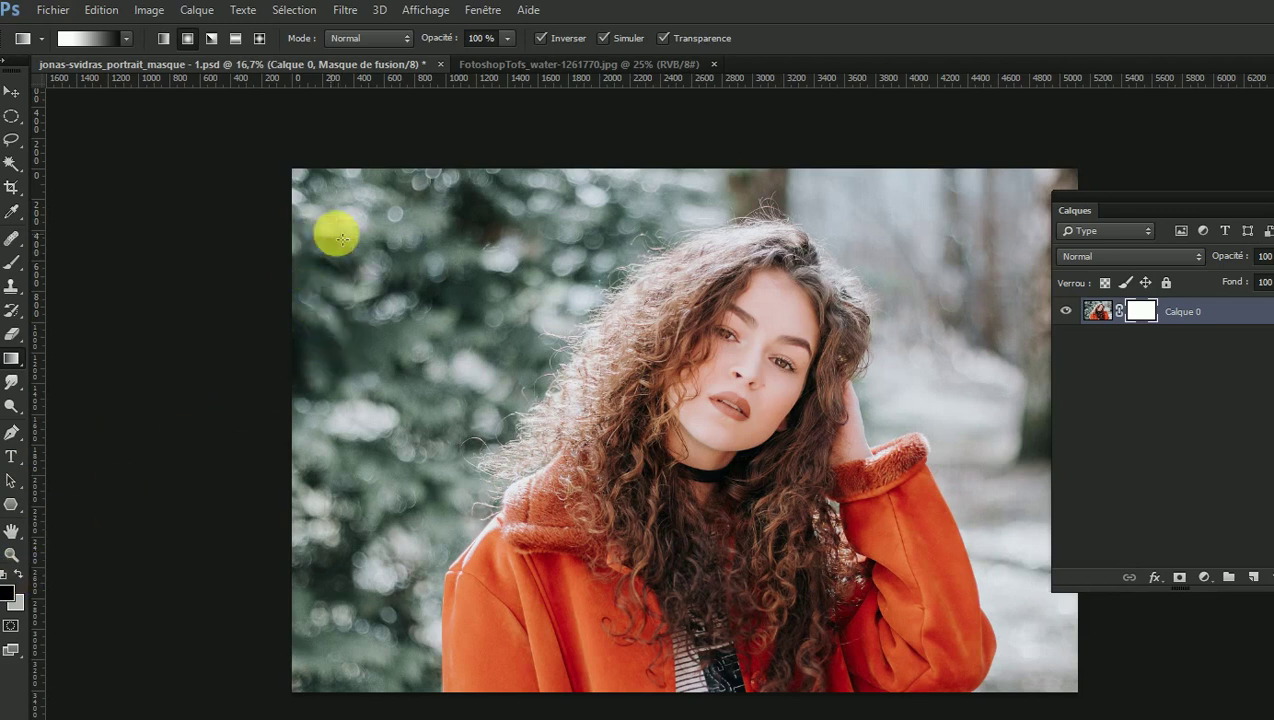
{"action": "left_click", "coordinate": [12, 262]}
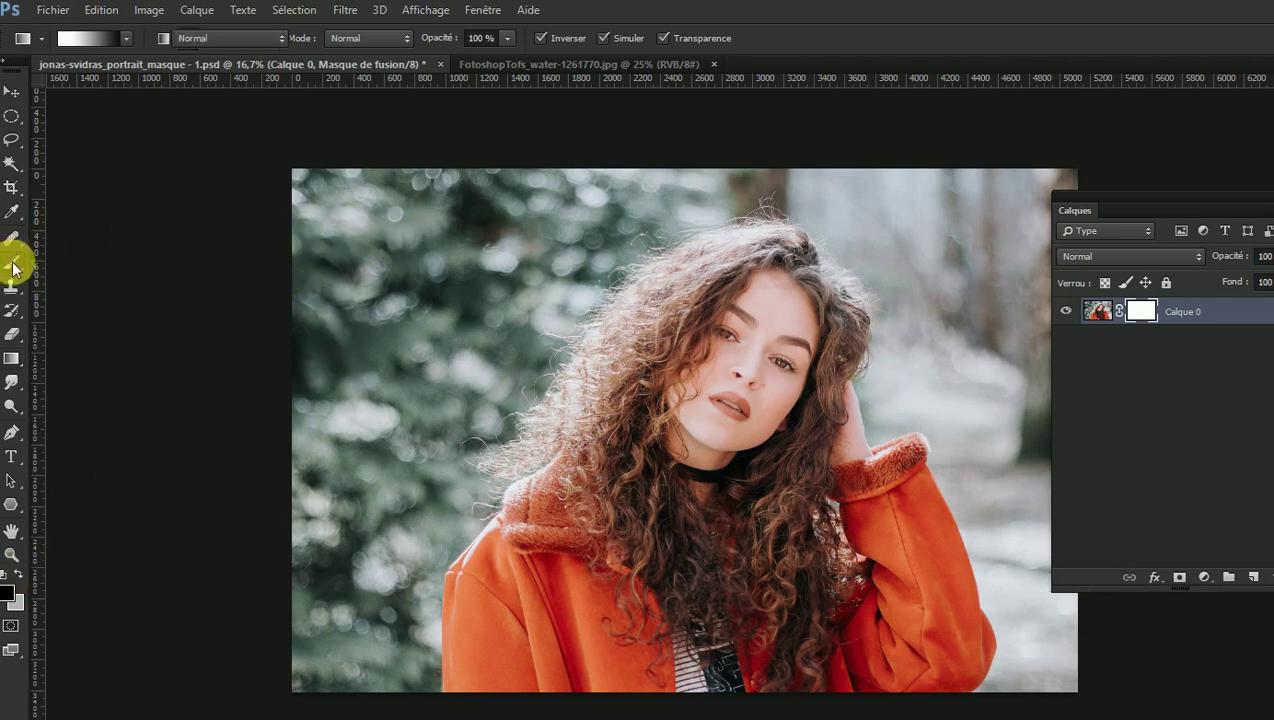
{"action": "mouse_move", "coordinate": [344, 216]}
{"action": "left_mouse_down"}
{"action": "mouse_move", "coordinate": [442, 183]}
{"action": "mouse_move", "coordinate": [270, 650]}
{"action": "left_mouse_up"}
{"action": "mouse_move", "coordinate": [981, 185]}
{"action": "left_mouse_down"}
{"action": "mouse_move", "coordinate": [1101, 513]}
{"action": "mouse_move", "coordinate": [1098, 671]}
{"action": "left_mouse_up"}
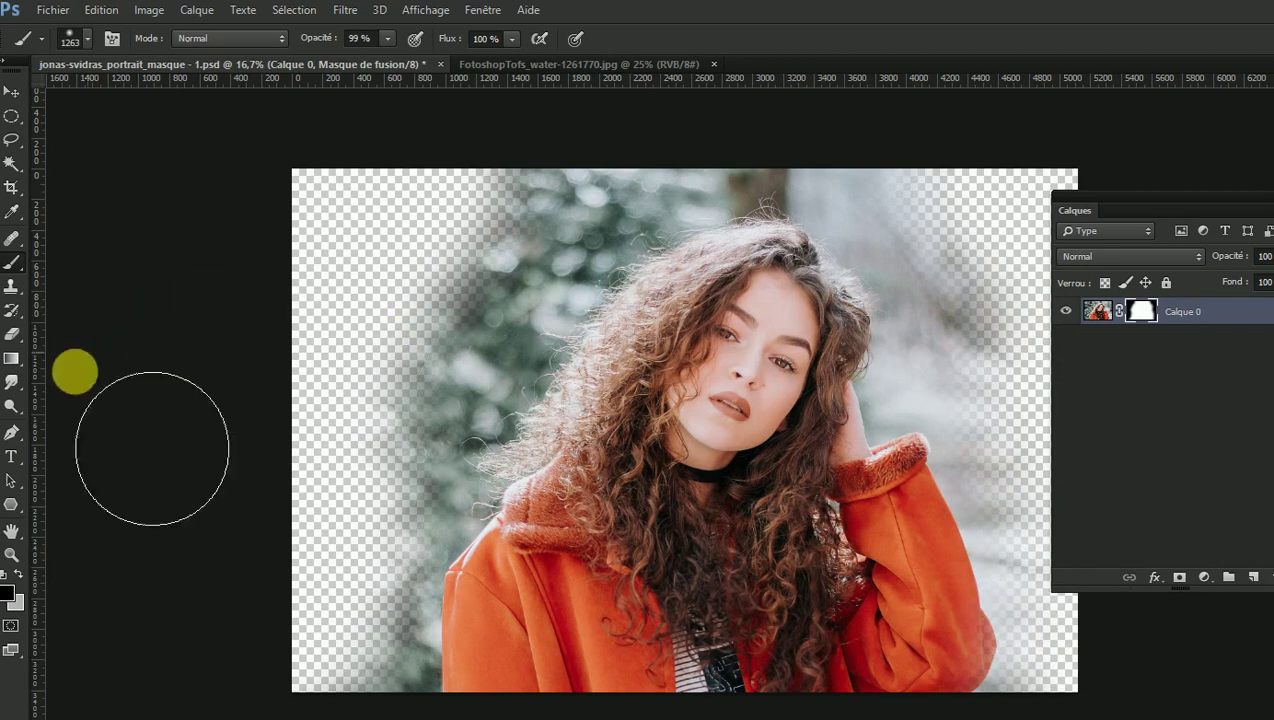
- Paint the mask with mid grey and lighter grey to half-fade the background and lower jacket
{"action": "left_click", "coordinate": [8, 592]}
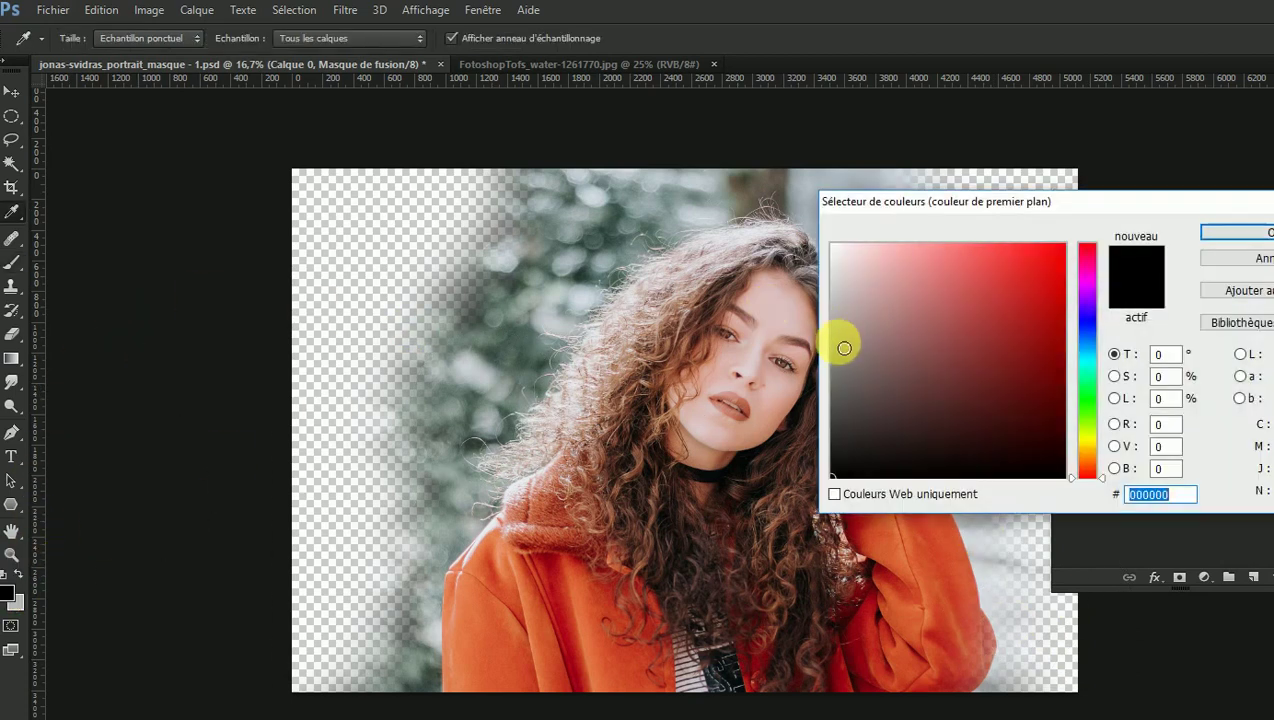
{"action": "left_click_drag", "start_coordinate": [836, 391], "coordinate": [833, 382]}
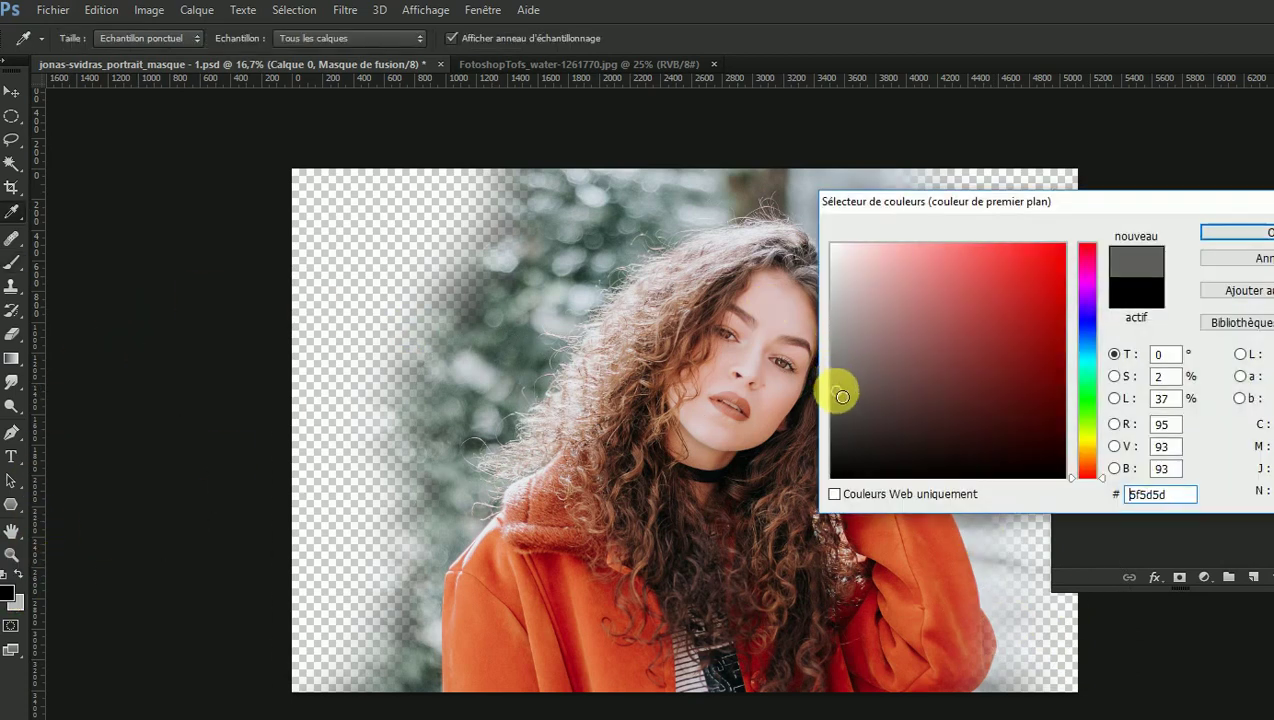
{"action": "left_click", "coordinate": [1225, 231]}
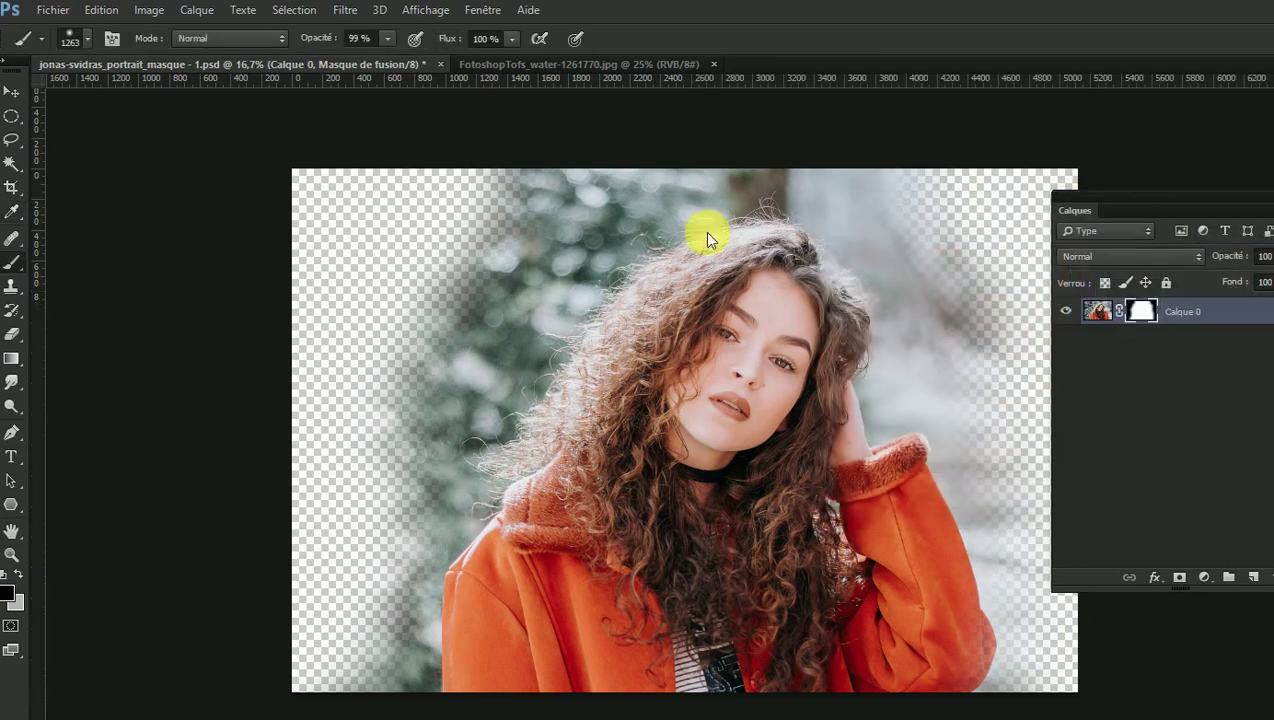
{"action": "mouse_move", "coordinate": [665, 282]}
{"action": "left_mouse_down"}
{"action": "mouse_move", "coordinate": [804, 239]}
{"action": "mouse_move", "coordinate": [619, 299]}
{"action": "mouse_move", "coordinate": [542, 361]}
{"action": "mouse_move", "coordinate": [497, 422]}
{"action": "mouse_move", "coordinate": [816, 234]}
{"action": "mouse_move", "coordinate": [978, 266]}
{"action": "mouse_move", "coordinate": [990, 290]}
{"action": "mouse_move", "coordinate": [930, 233]}
{"action": "mouse_move", "coordinate": [933, 250]}
{"action": "left_mouse_up"}
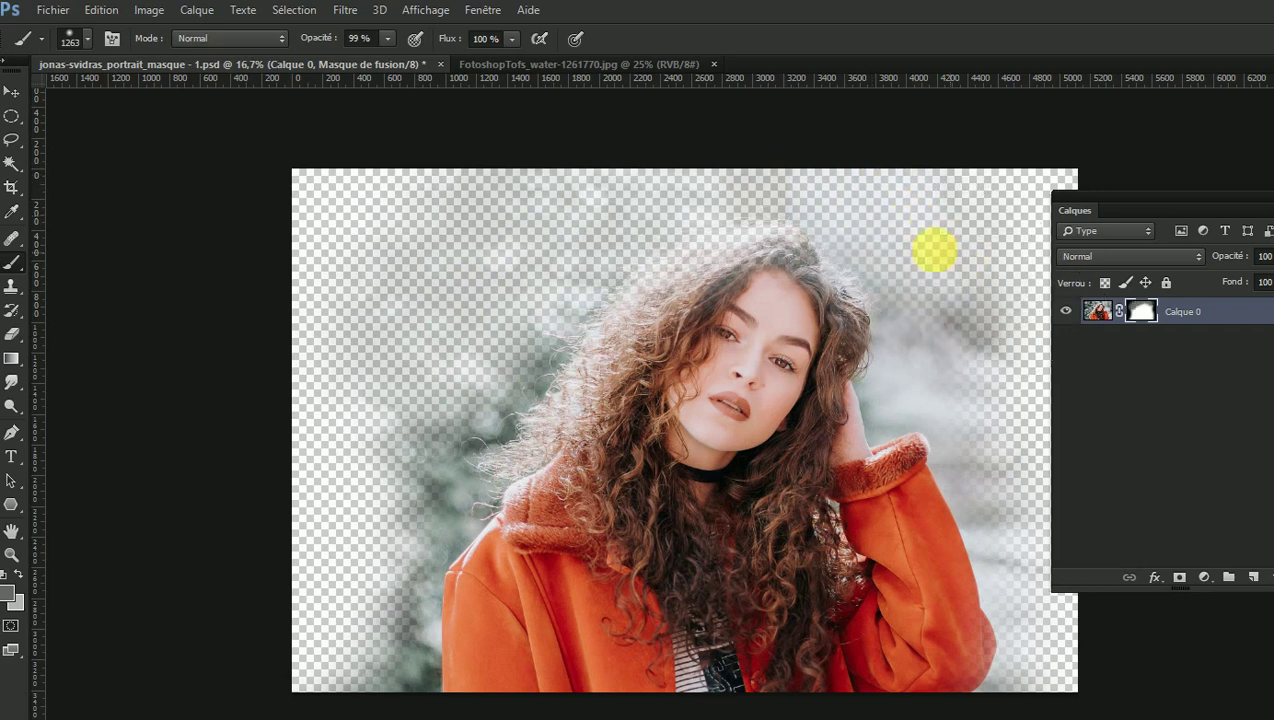
{"action": "left_click", "coordinate": [10, 593]}
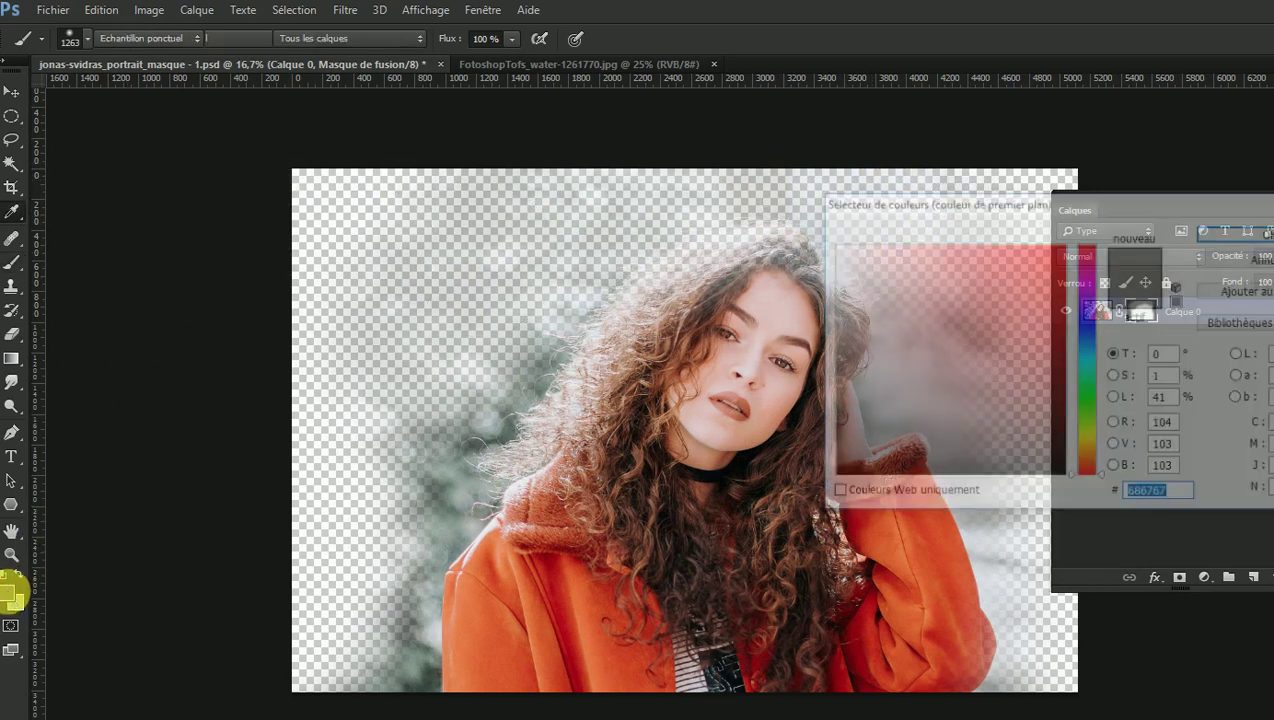
{"action": "left_click", "coordinate": [836, 306]}
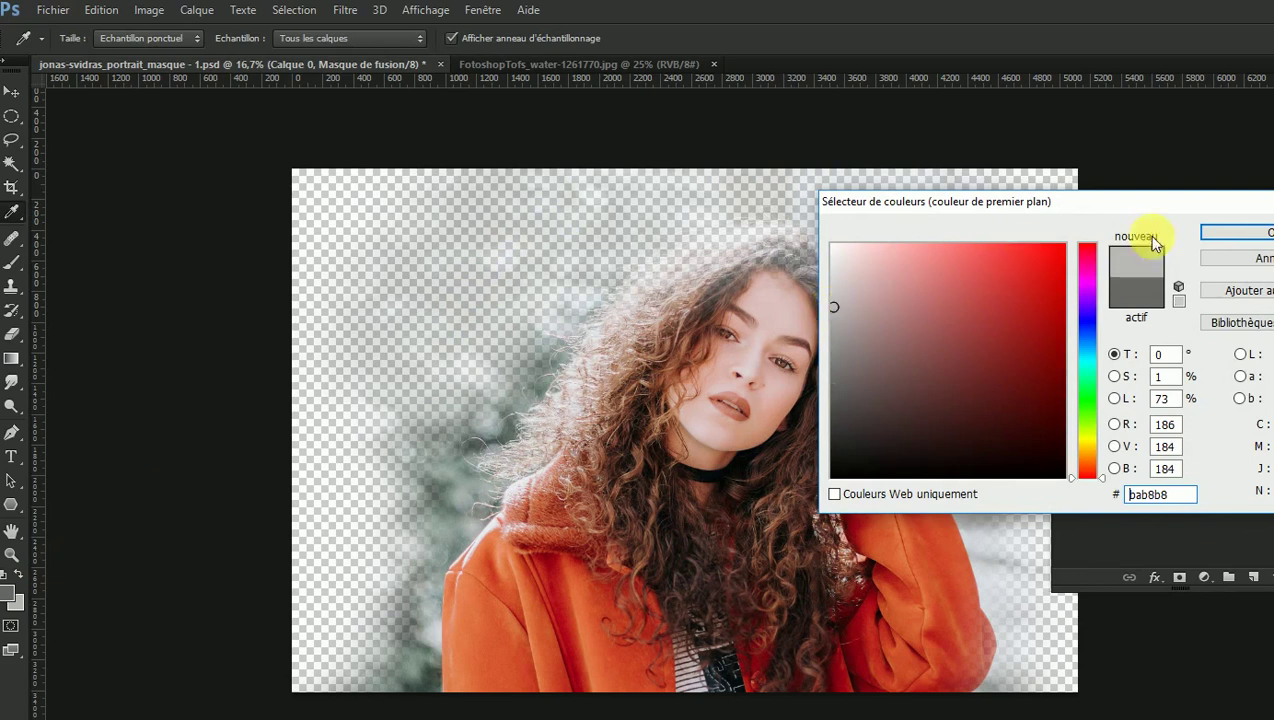
{"action": "left_click", "coordinate": [1230, 233]}
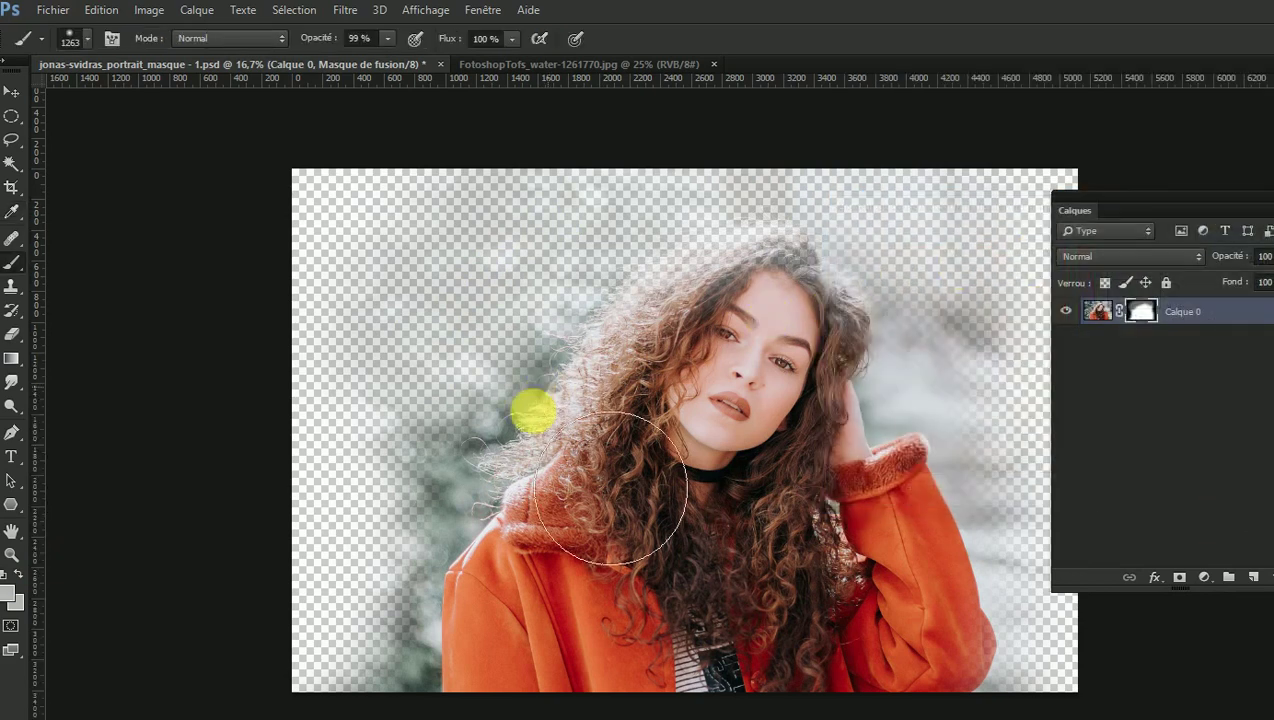
{"action": "mouse_move", "coordinate": [529, 412]}
{"action": "left_mouse_down"}
{"action": "mouse_move", "coordinate": [605, 553]}
{"action": "mouse_move", "coordinate": [737, 594]}
{"action": "mouse_move", "coordinate": [882, 538]}
{"action": "mouse_move", "coordinate": [919, 503]}
{"action": "mouse_move", "coordinate": [945, 609]}
{"action": "mouse_move", "coordinate": [773, 660]}
{"action": "mouse_move", "coordinate": [577, 643]}
{"action": "mouse_move", "coordinate": [495, 603]}
{"action": "mouse_move", "coordinate": [470, 648]}
{"action": "mouse_move", "coordinate": [529, 421]}
{"action": "mouse_move", "coordinate": [506, 373]}
{"action": "mouse_move", "coordinate": [555, 483]}
{"action": "left_mouse_up"}
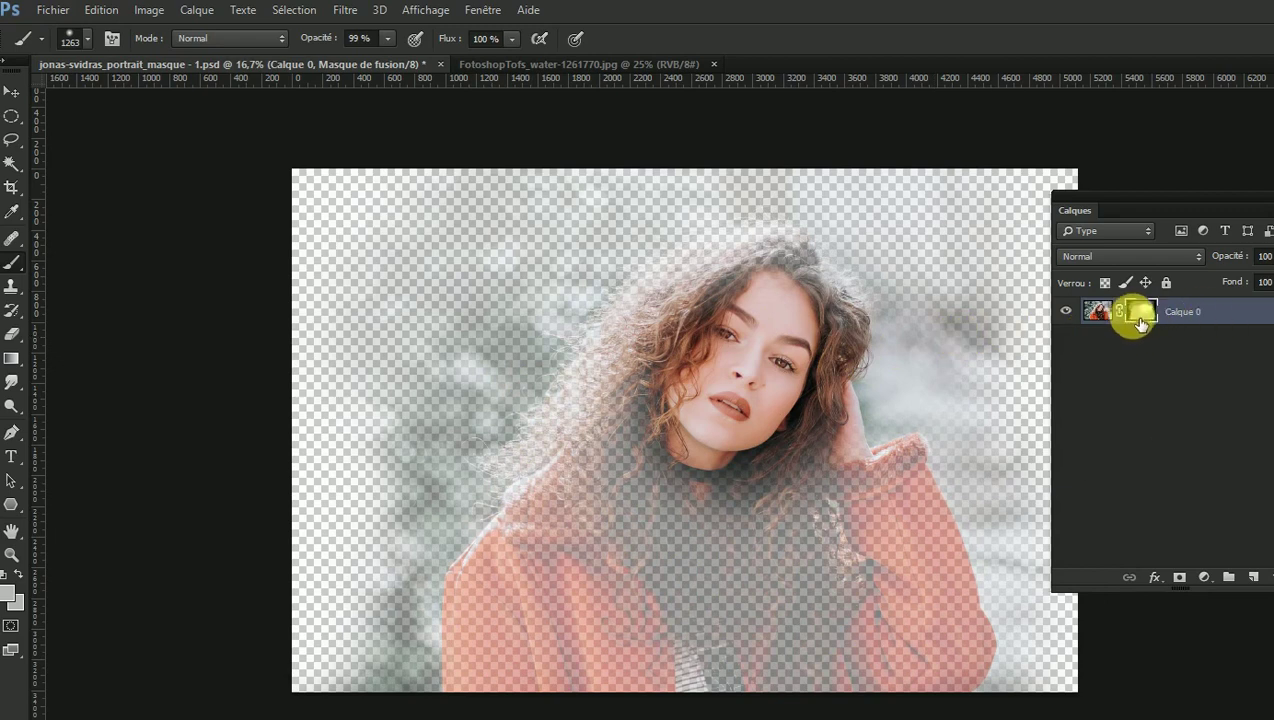
- Preview the greyscale mask alone, then load the mask as a selection outlining the woman
{"action": "left_click", "coordinate": [1152, 318], "text": "alt"}
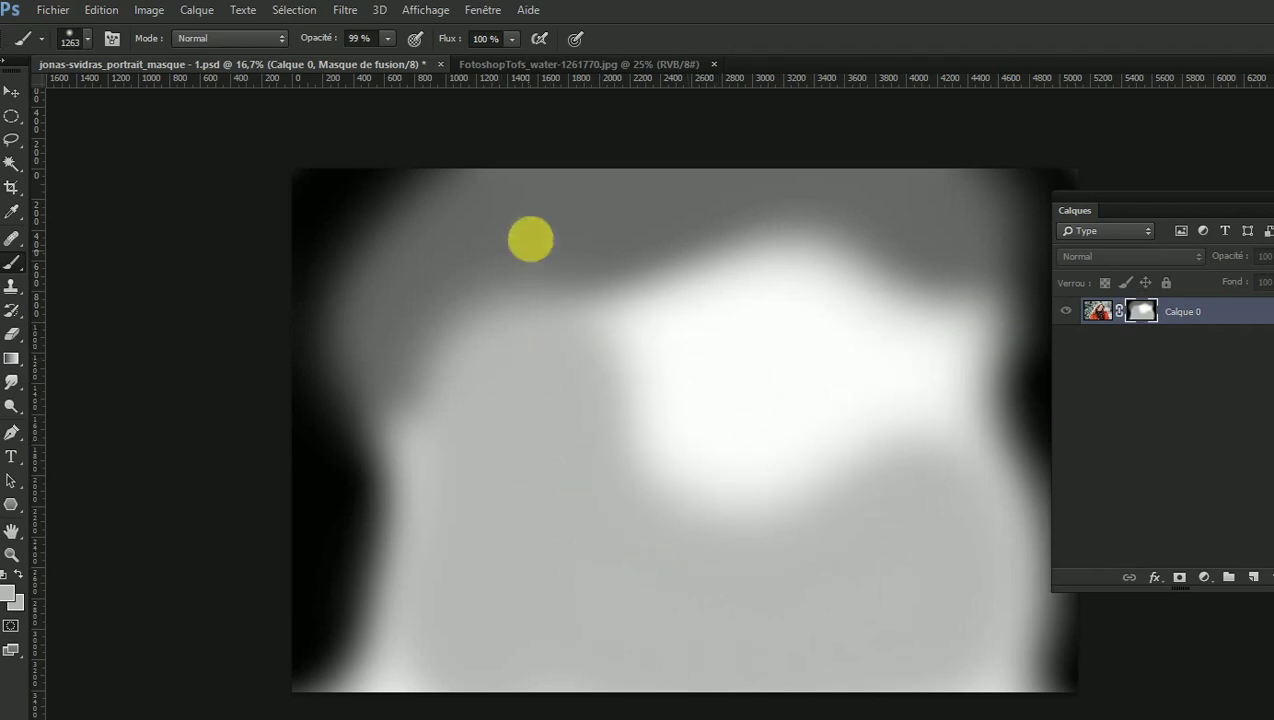
{"action": "left_click", "coordinate": [1097, 318]}
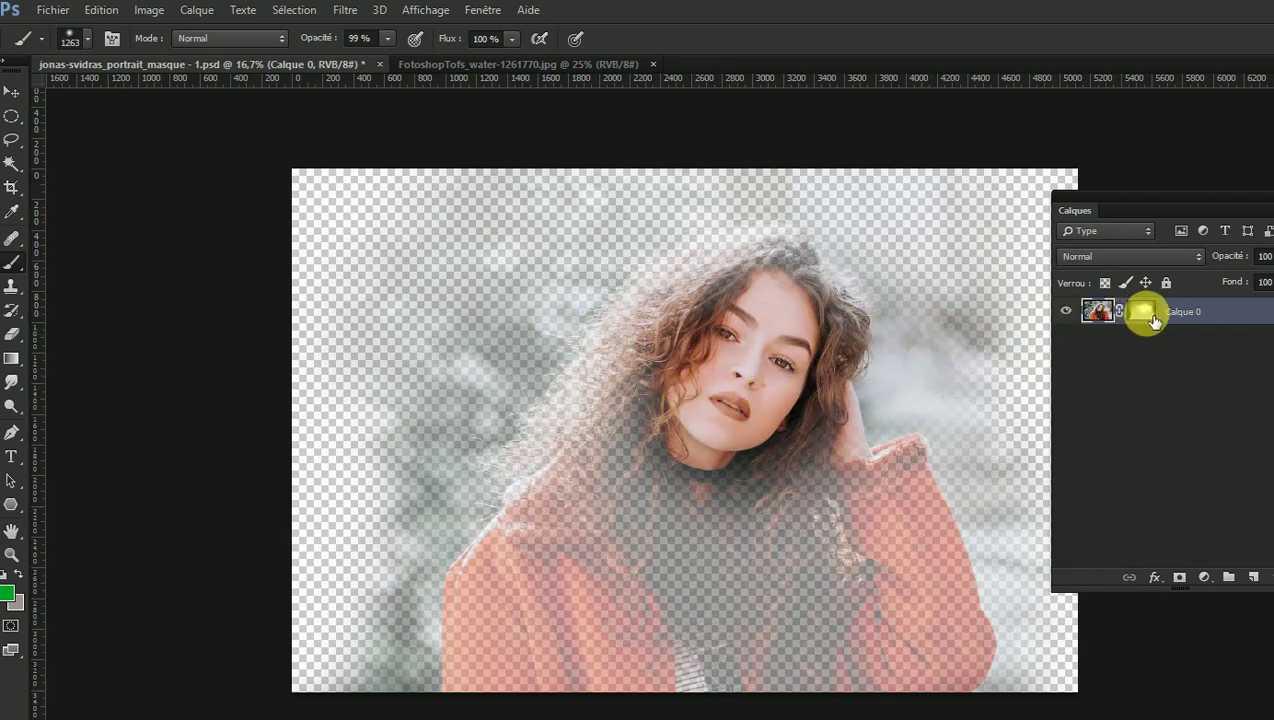
{"action": "left_click", "coordinate": [1143, 313]}
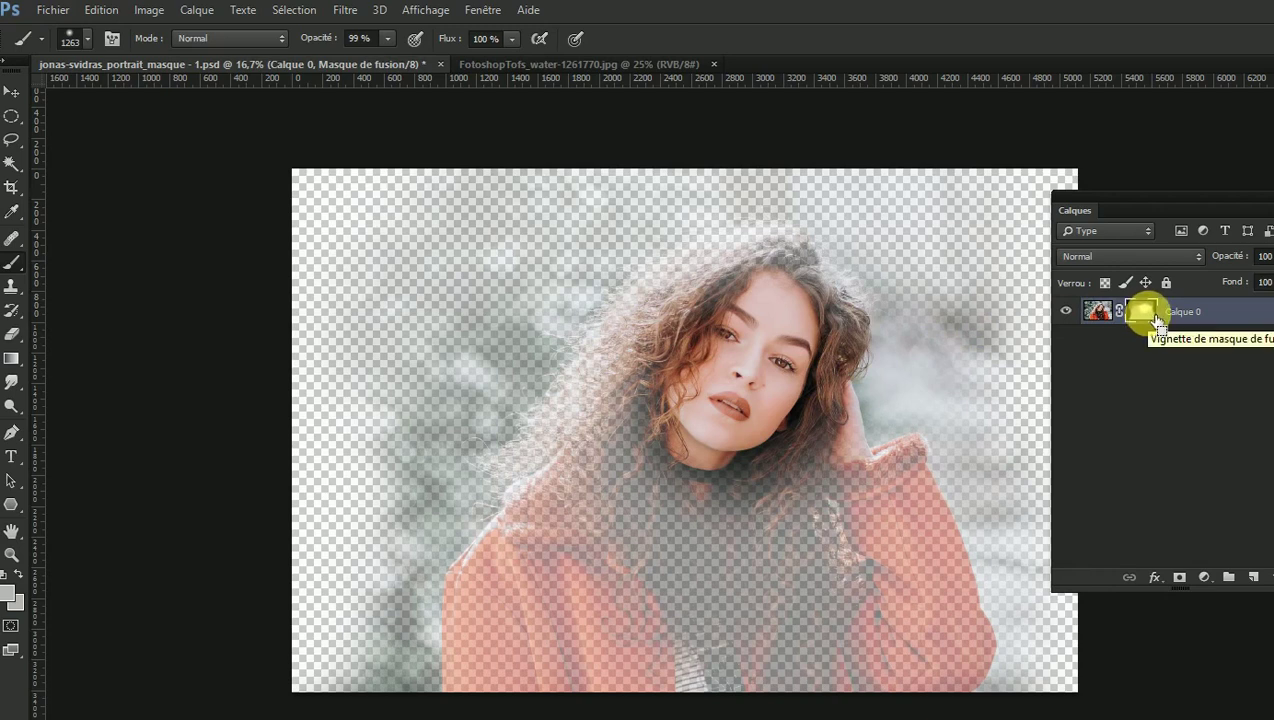
{"action": "left_click_drag", "start_coordinate": [1155, 320], "coordinate": [1155, 325]}
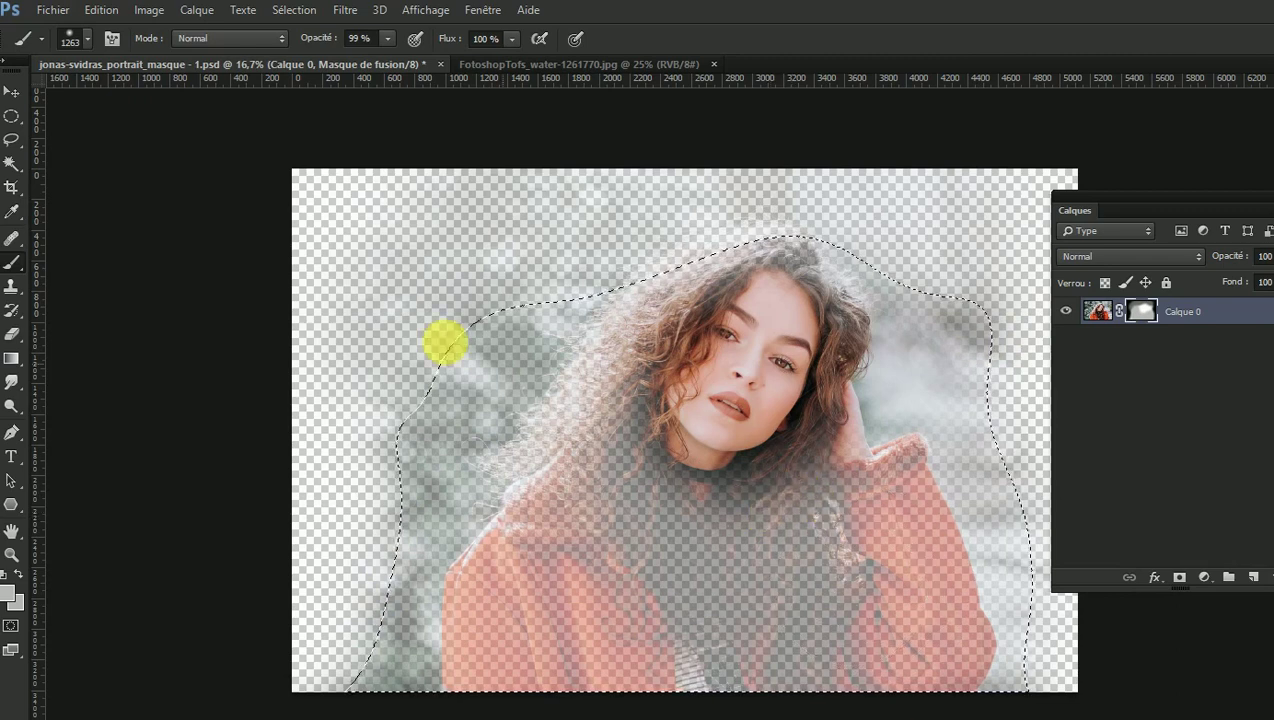
- Copy the selected portrait pixels from the layer and bring up the FotoshopTofs_water image
{"action": "left_click", "coordinate": [101, 10]}
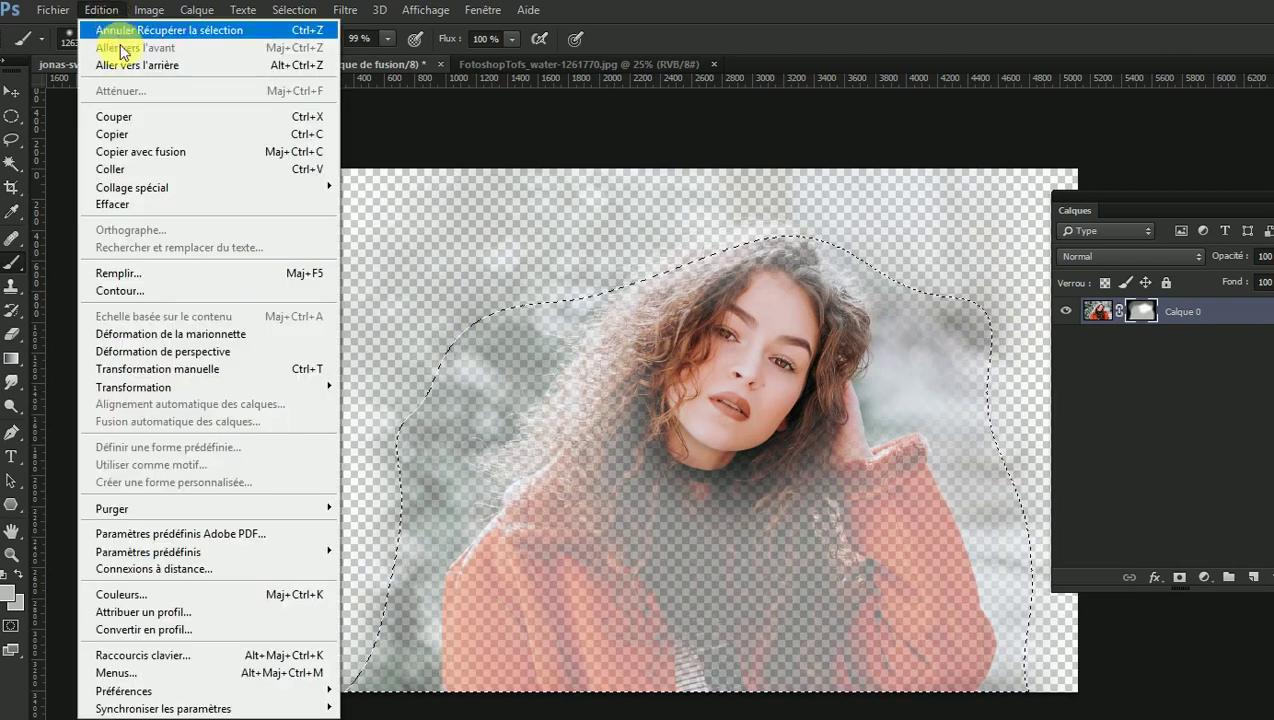
{"action": "left_click", "coordinate": [142, 136]}
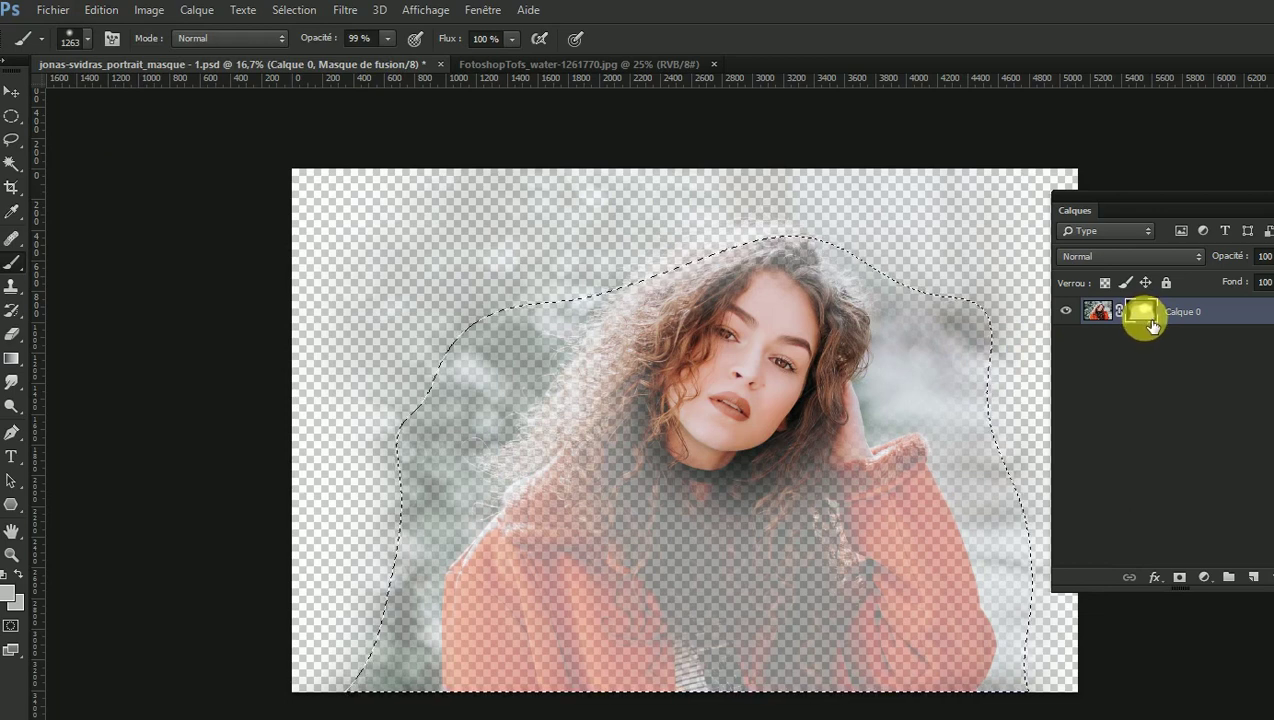
{"action": "left_click", "coordinate": [1100, 313]}
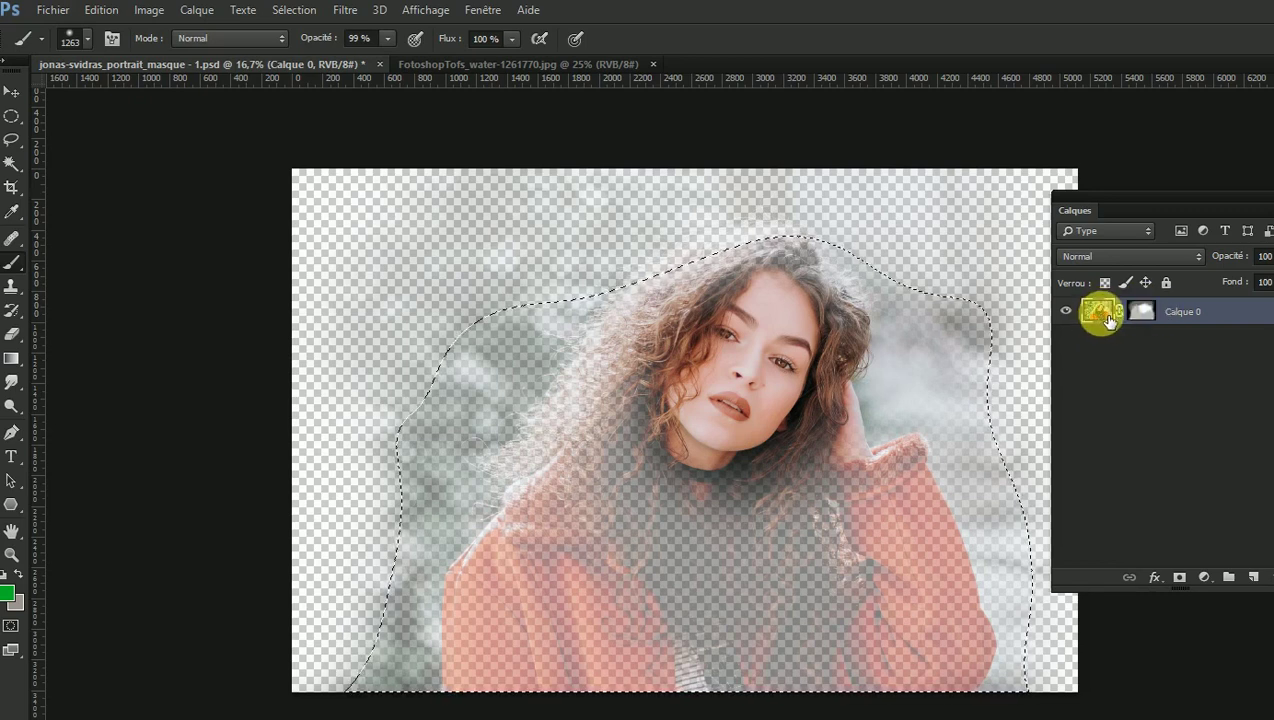
{"action": "left_click", "coordinate": [1141, 311]}
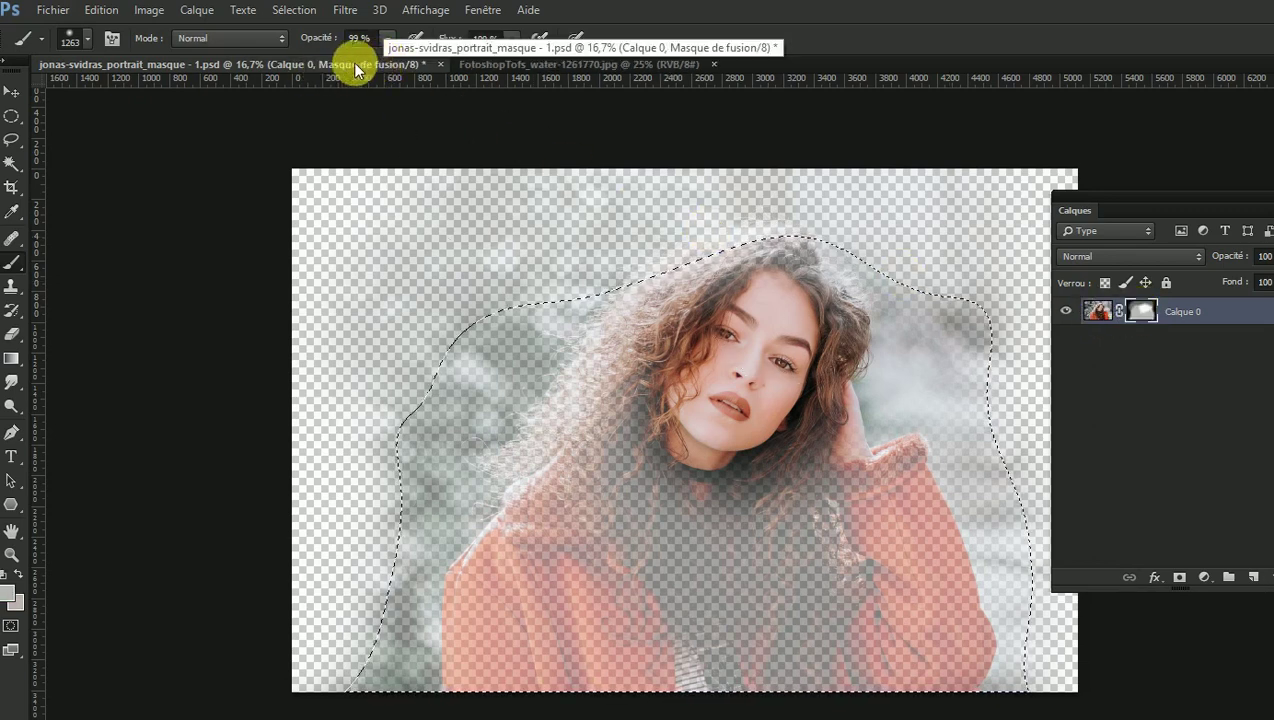
{"action": "left_click", "coordinate": [1097, 311]}
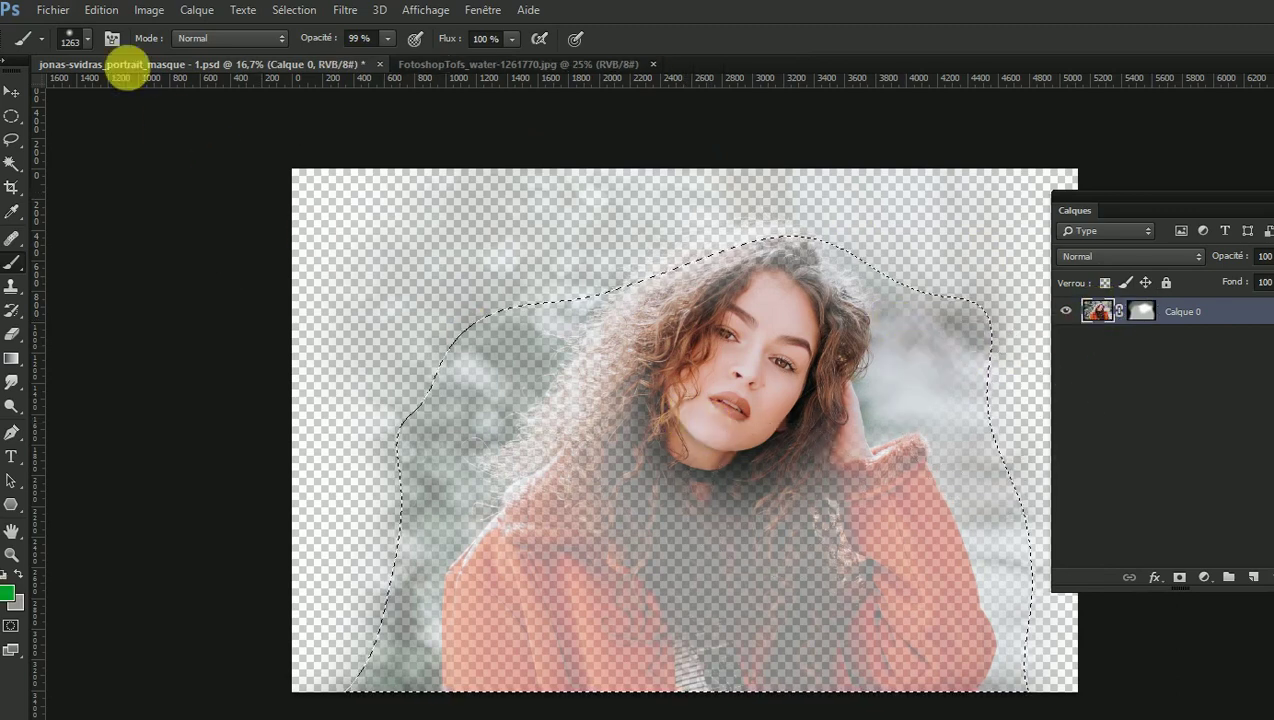
{"action": "left_click", "coordinate": [104, 11]}
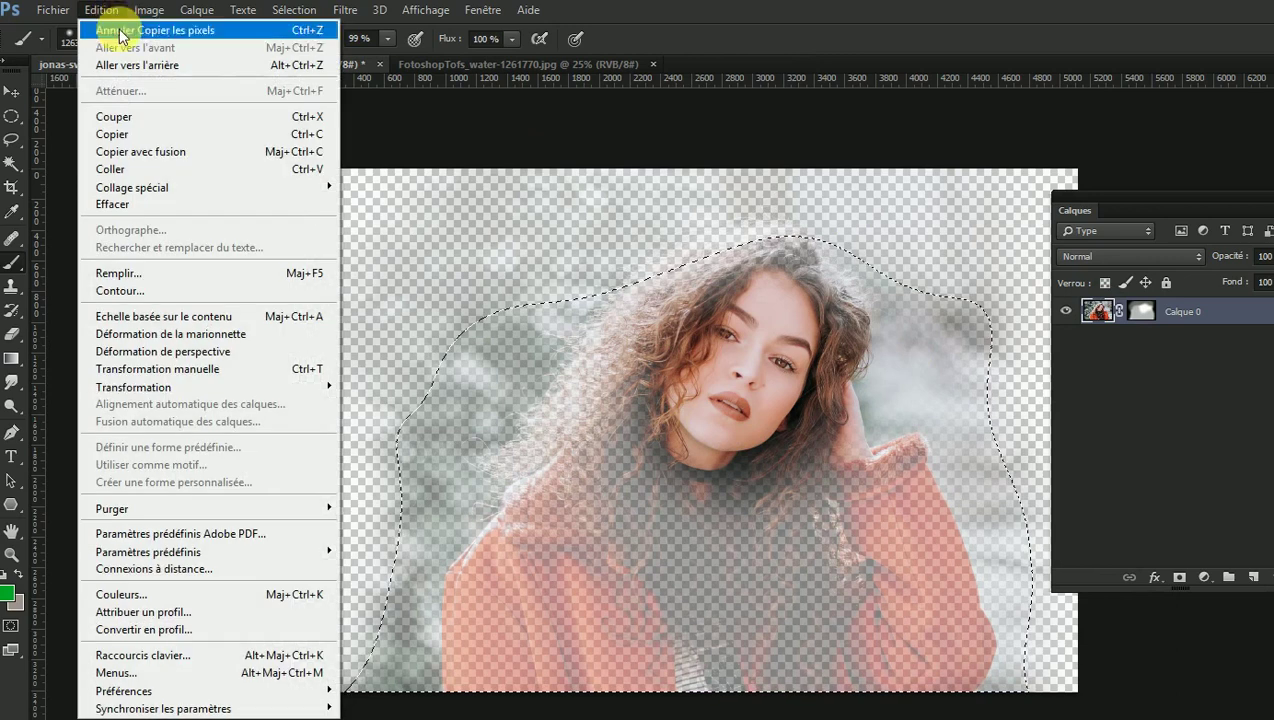
{"action": "left_click", "coordinate": [148, 137]}
{"action": "left_click", "coordinate": [517, 63]}
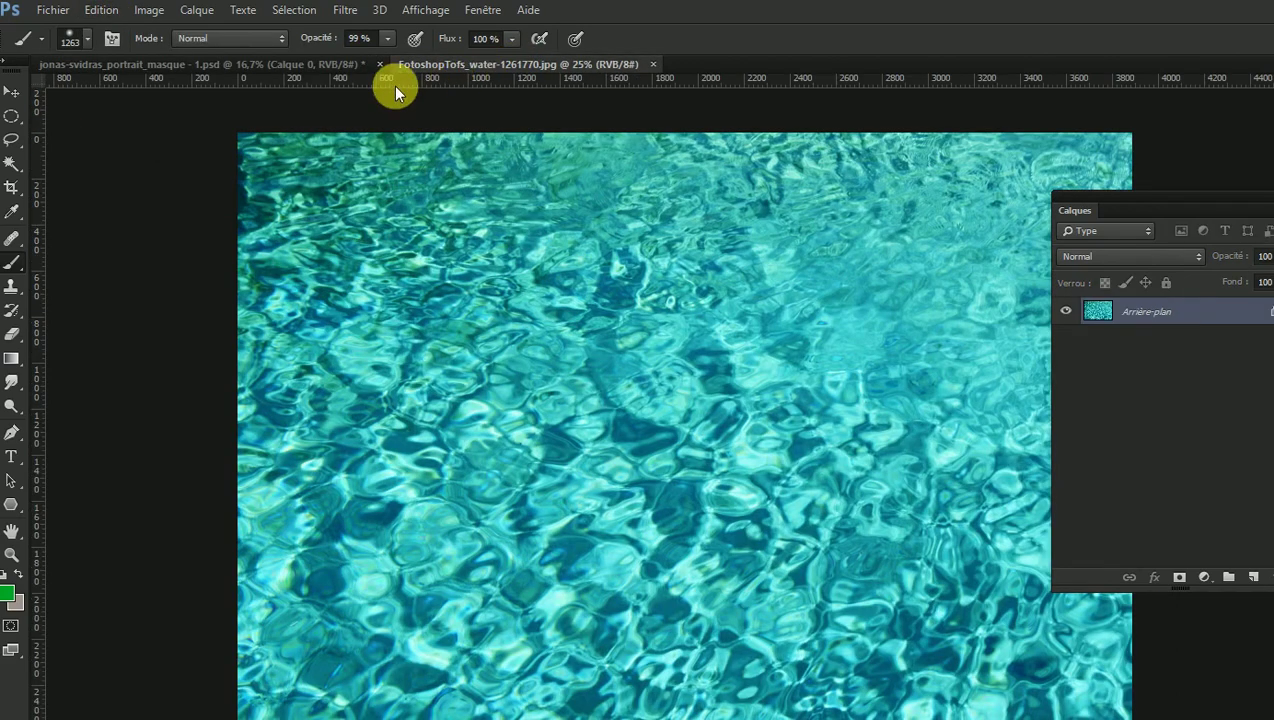
- Paste the portrait onto the water image as Calque 1 and move it up and left
{"action": "left_click", "coordinate": [104, 11]}
{"action": "left_click", "coordinate": [150, 168]}
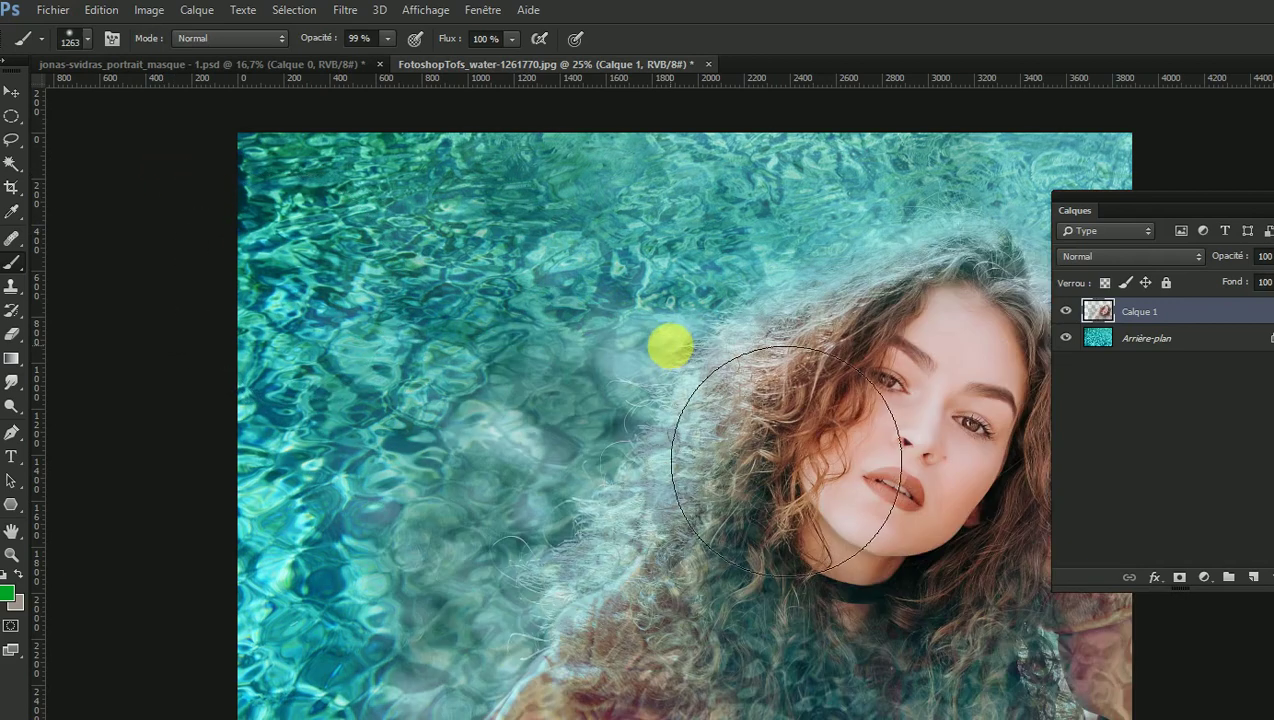
{"action": "key", "text": "v"}
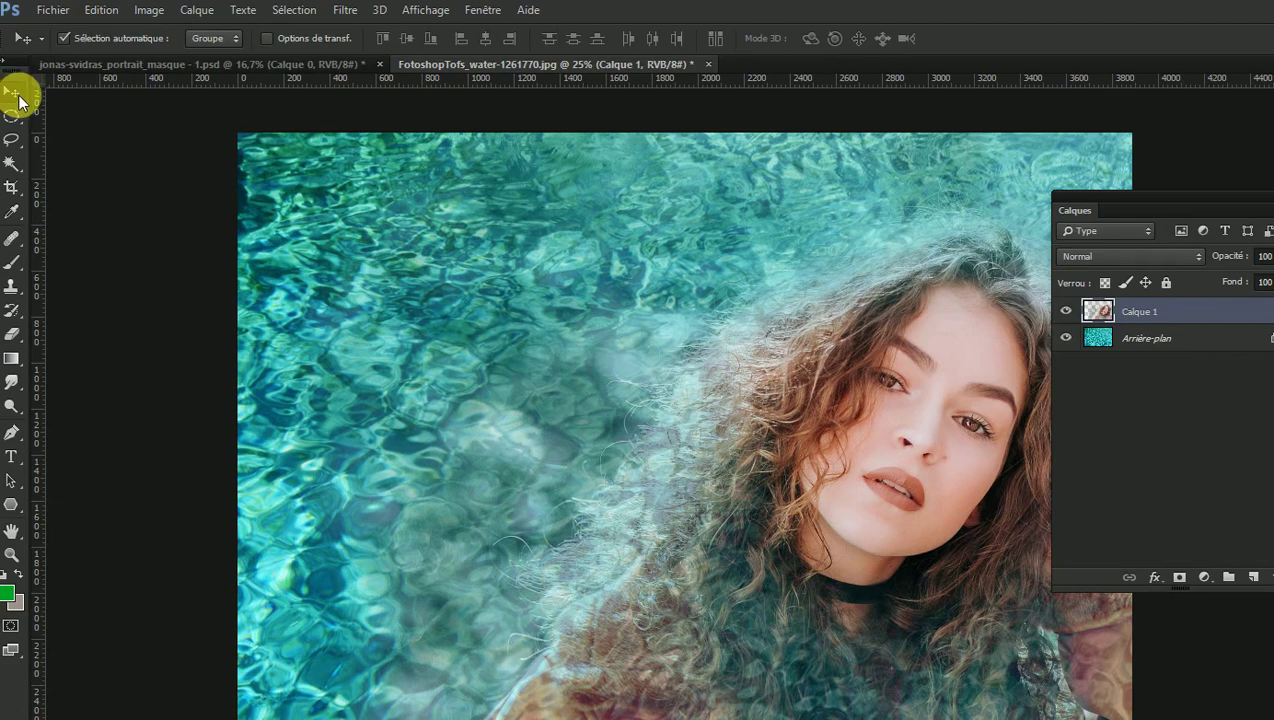
{"action": "left_click_drag", "start_coordinate": [908, 405], "coordinate": [726, 314]}
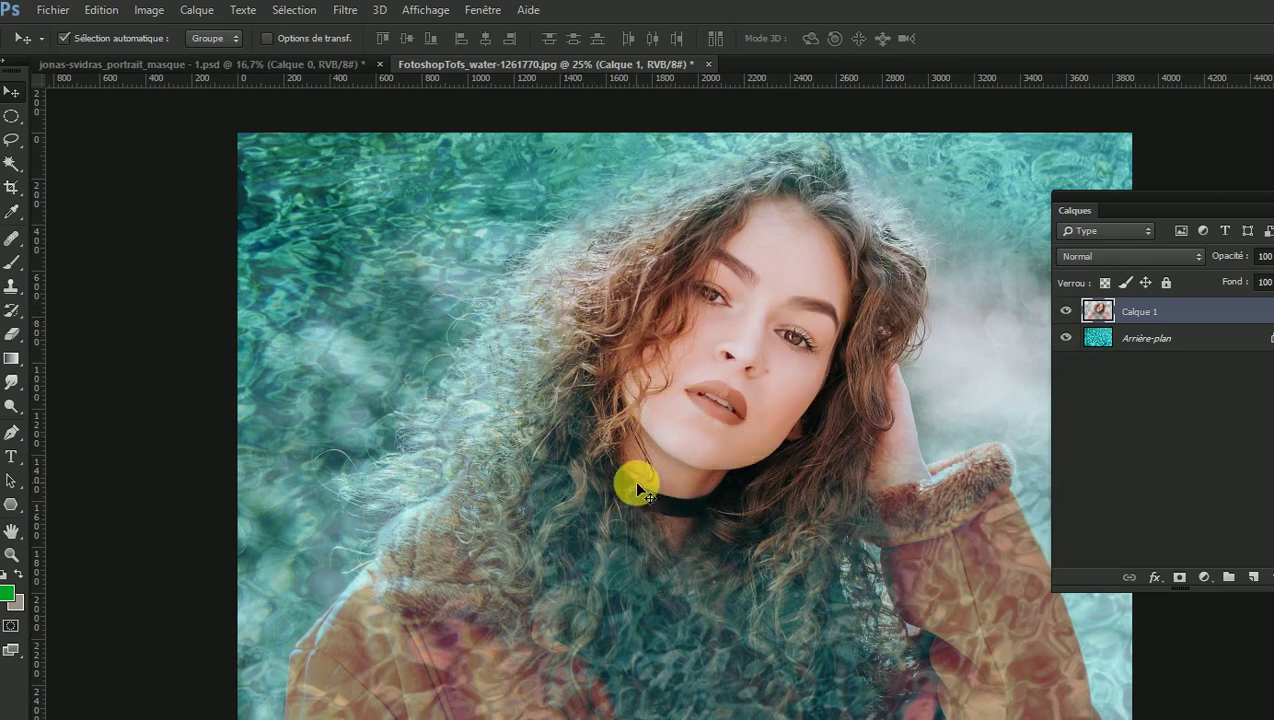
{"action": "key", "text": "ctrl+minus"}
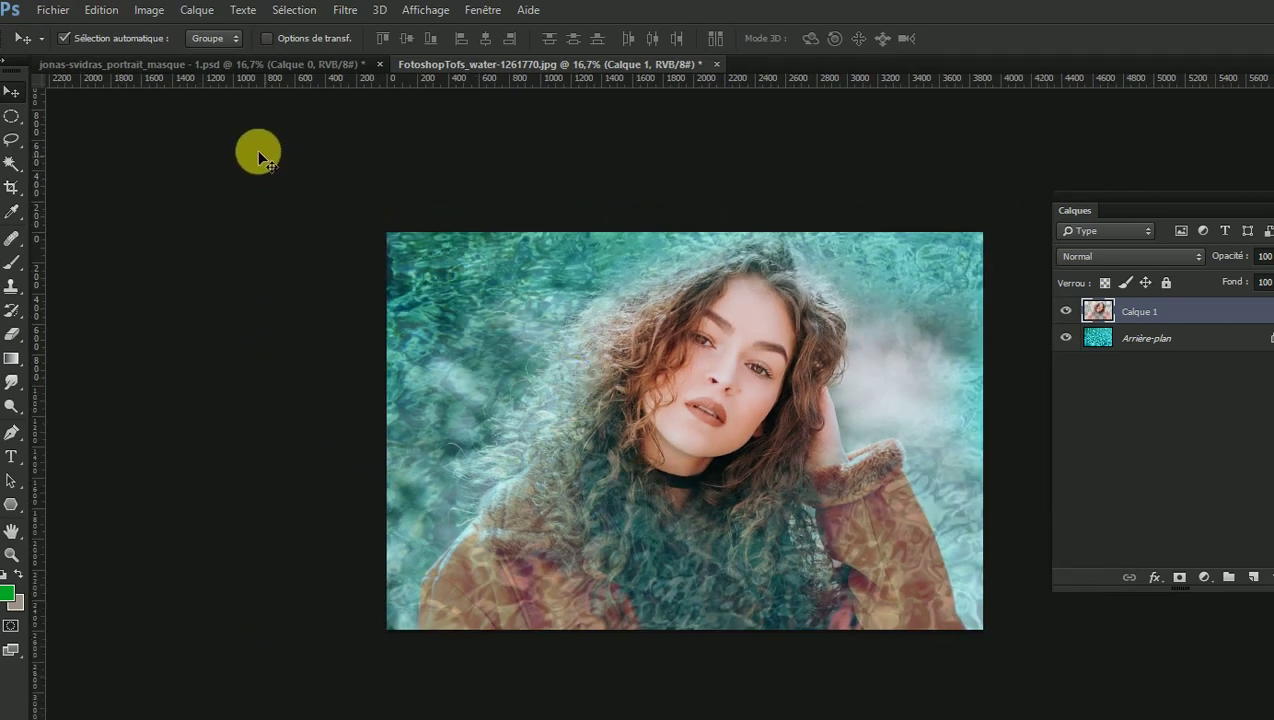
- Free-transform Calque 1 down to about 76% and commit the scaling
{"action": "left_click", "coordinate": [108, 10]}
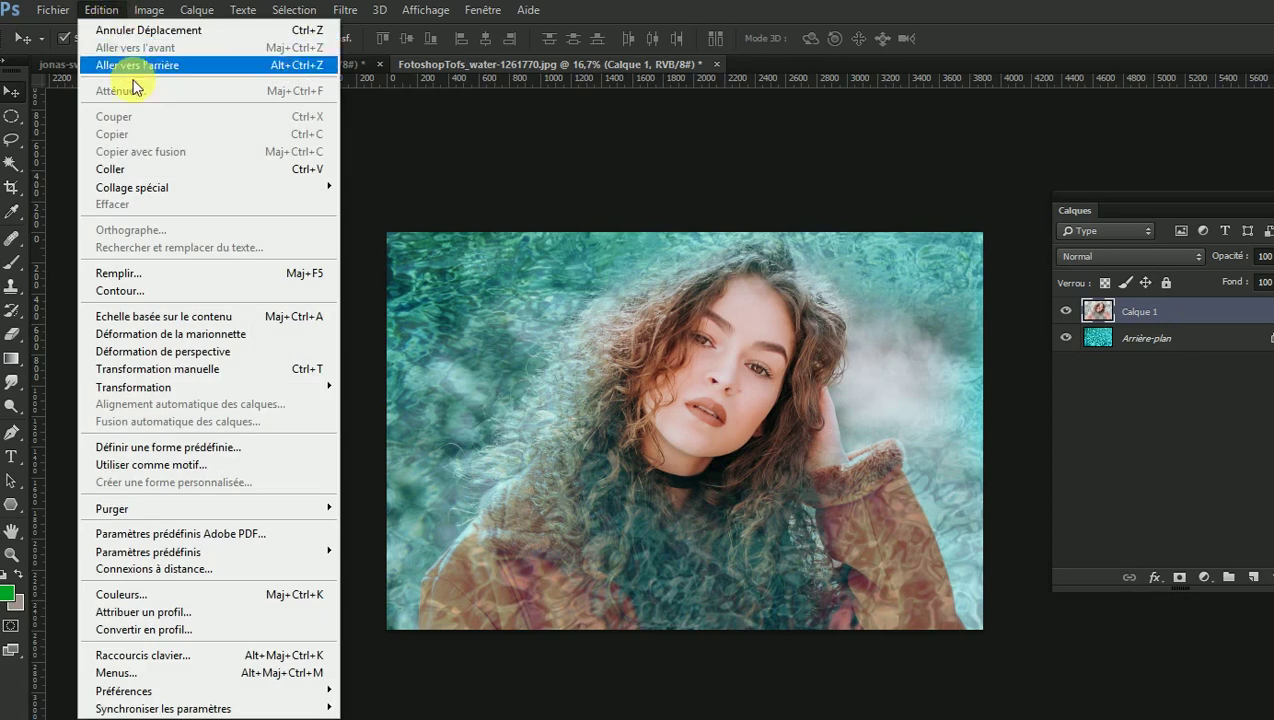
{"action": "mouse_move", "coordinate": [133, 387]}
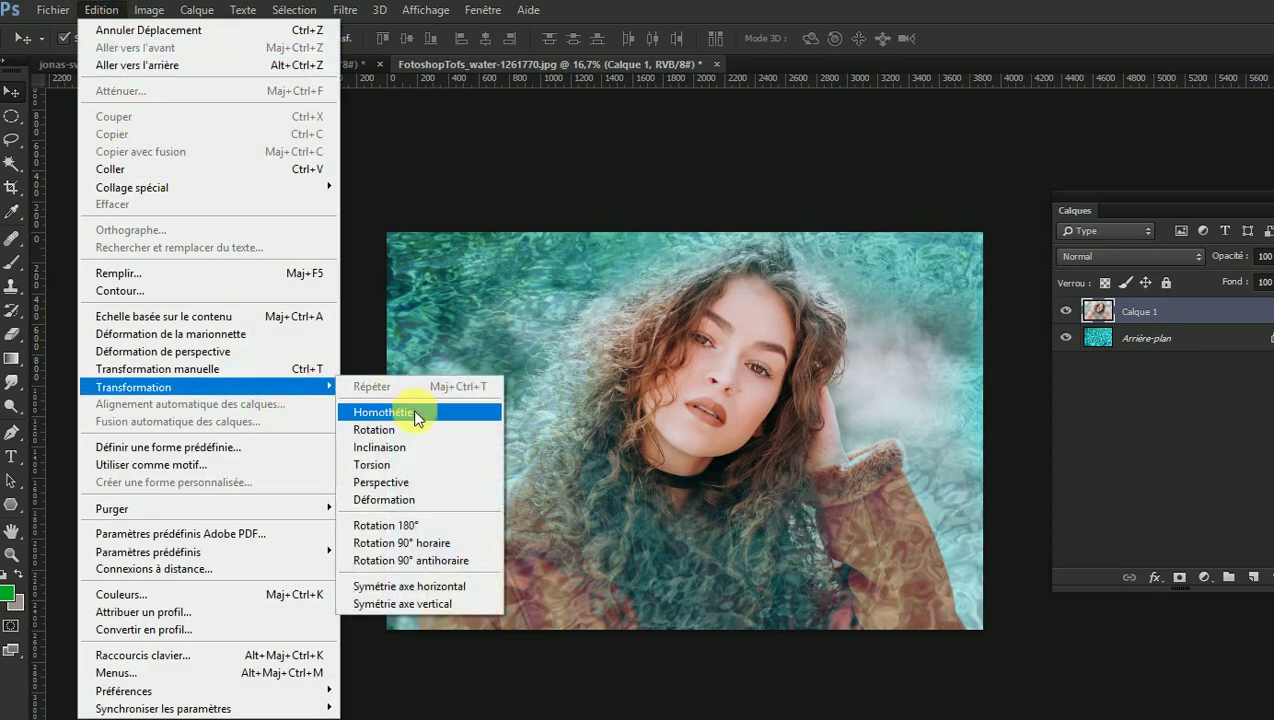
{"action": "left_click", "coordinate": [415, 413]}
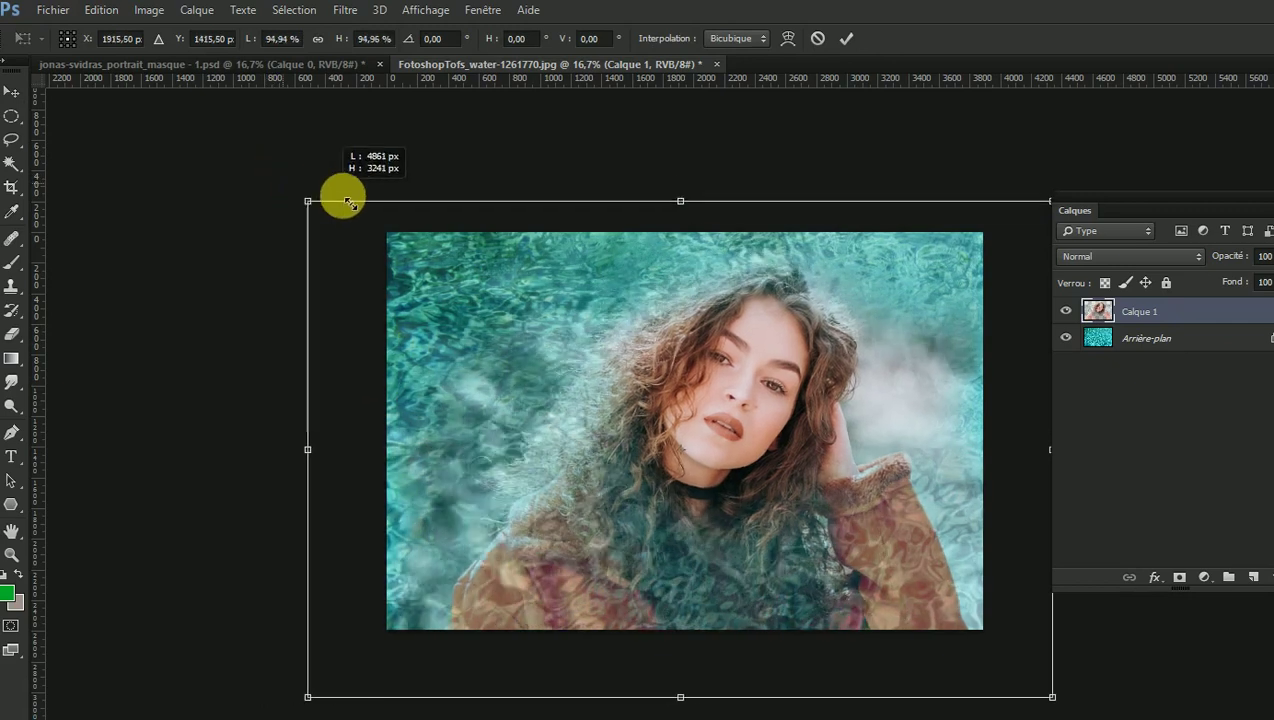
{"action": "left_click_drag", "start_coordinate": [268, 176], "coordinate": [360, 236]}
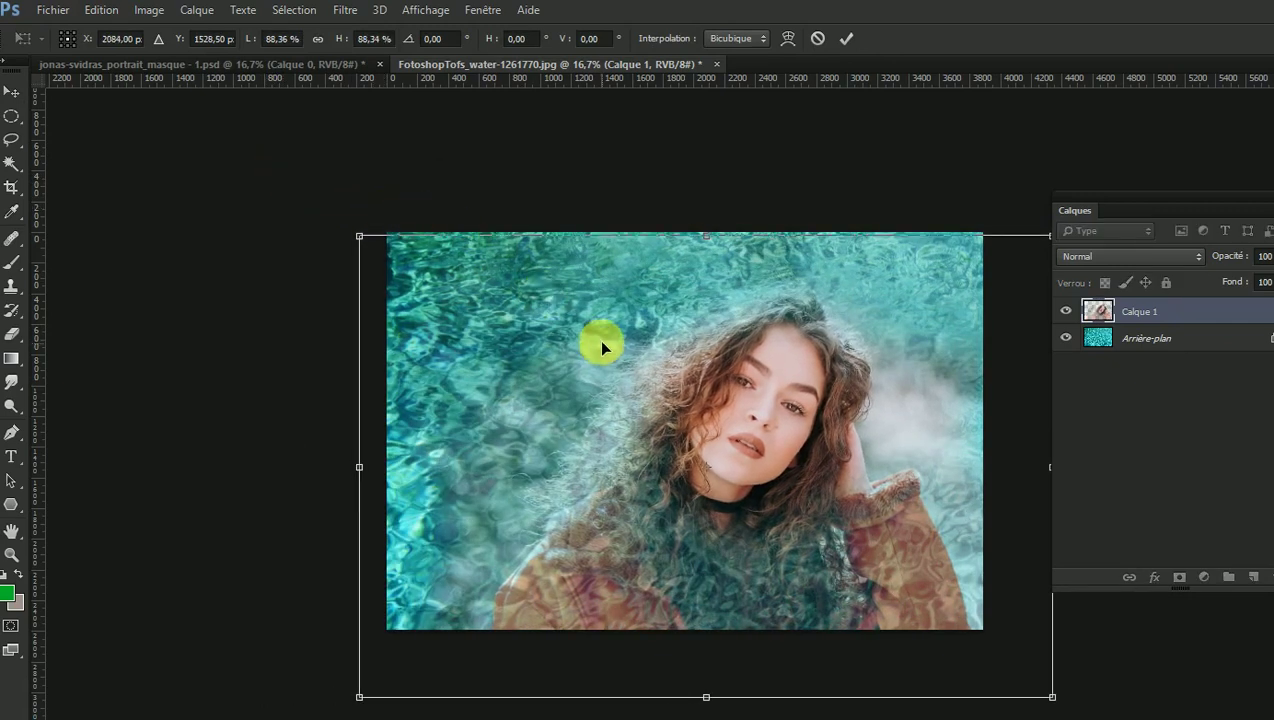
{"action": "left_click_drag", "start_coordinate": [561, 320], "coordinate": [588, 316]}
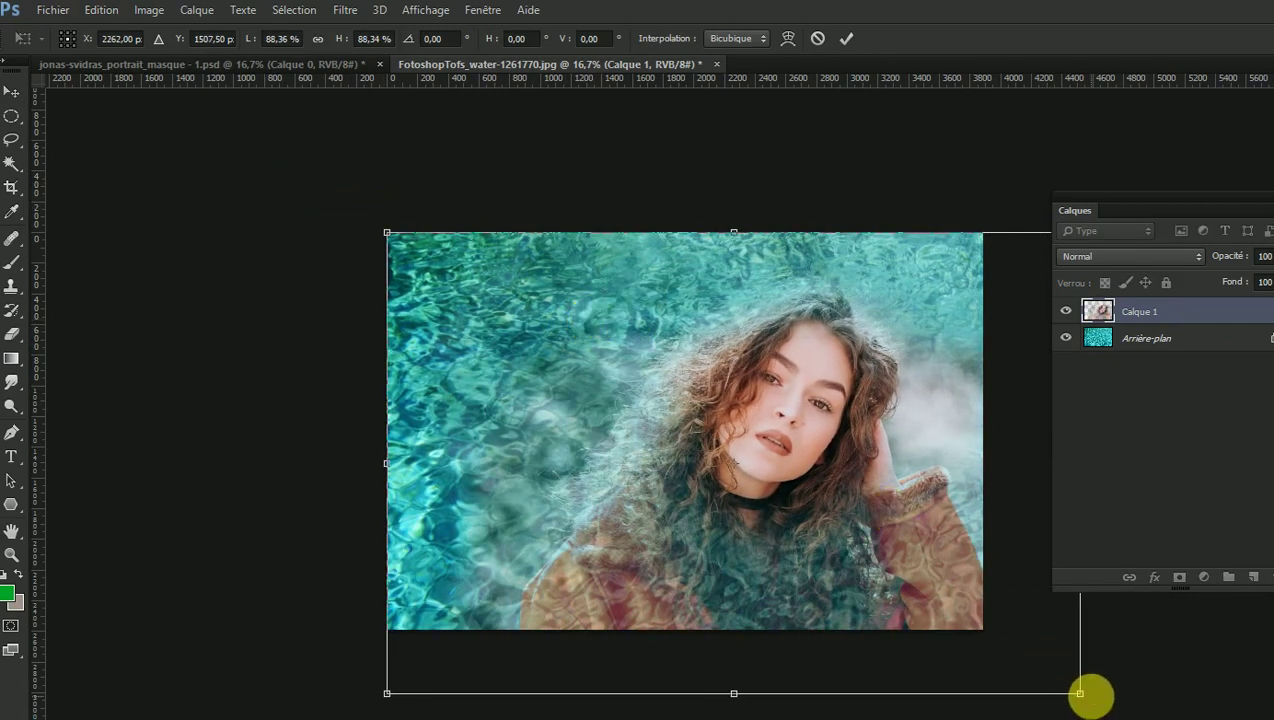
{"action": "left_click_drag", "start_coordinate": [1080, 693], "coordinate": [981, 628]}
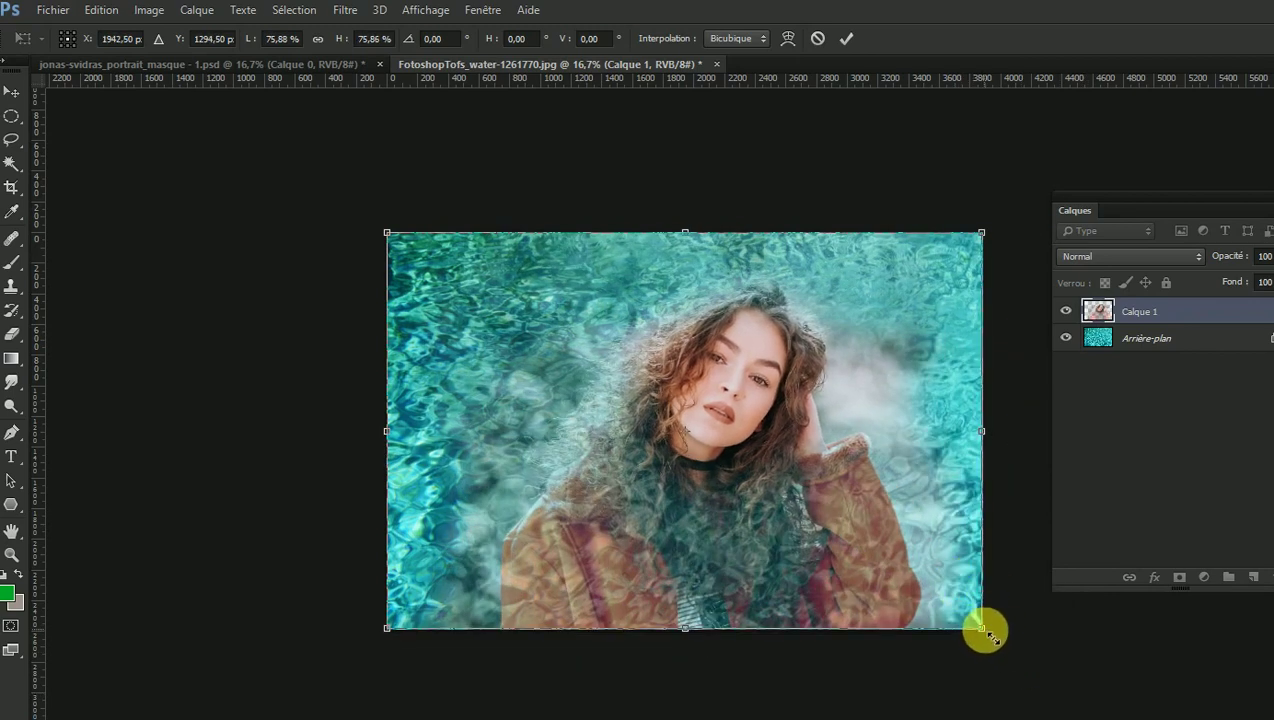
{"action": "mouse_move", "coordinate": [981, 628]}
{"action": "left_mouse_down"}
{"action": "mouse_move", "coordinate": [1010, 648]}
{"action": "mouse_move", "coordinate": [981, 630]}
{"action": "mouse_move", "coordinate": [988, 638]}
{"action": "left_mouse_up"}
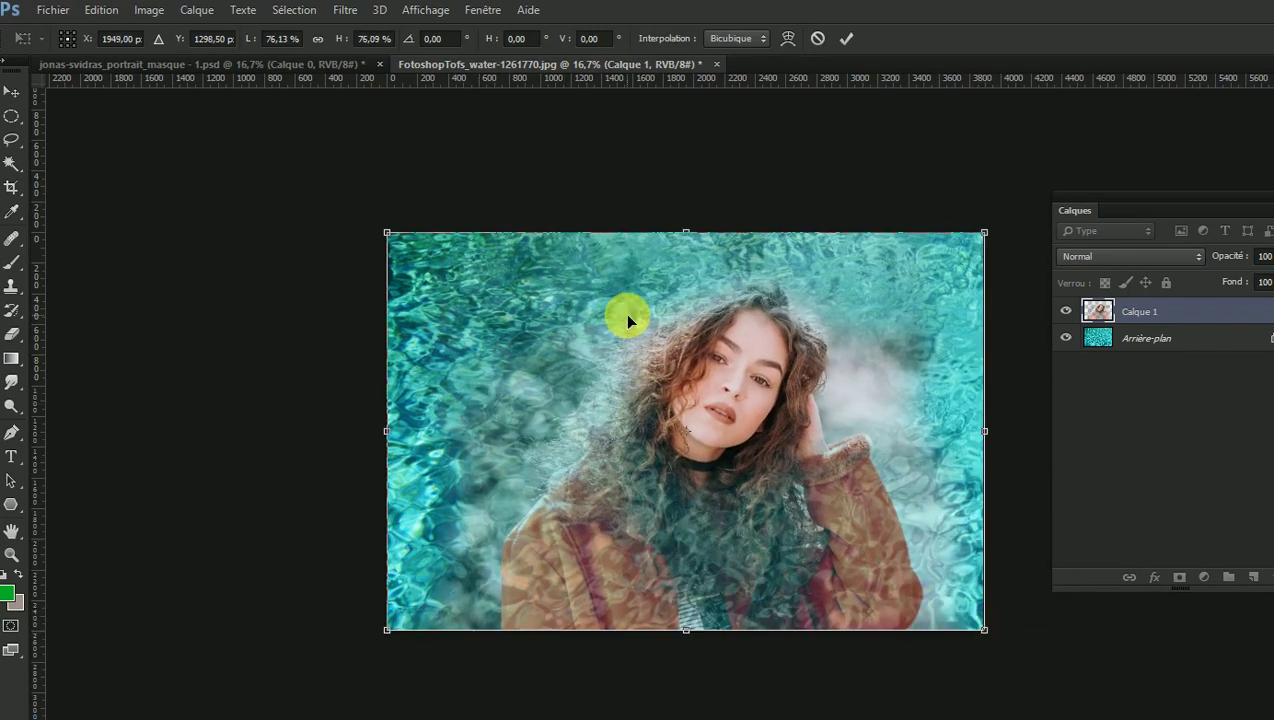
{"action": "key", "text": "Return"}
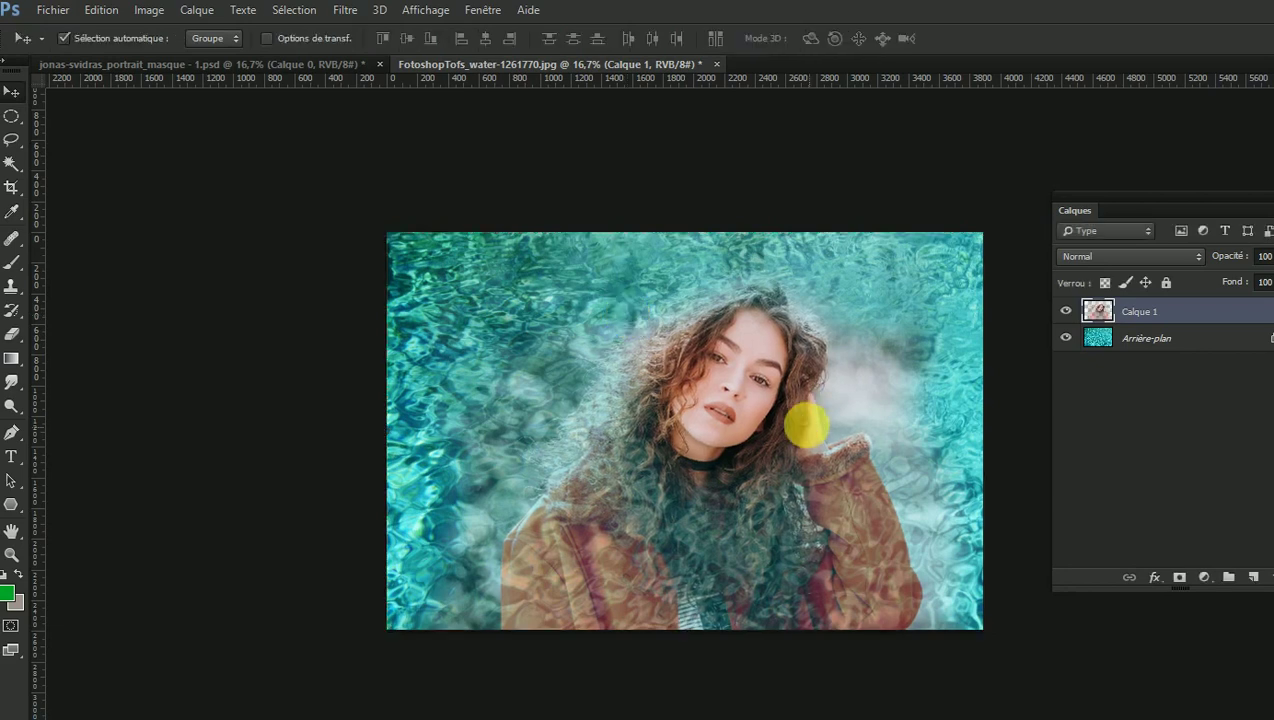
- Zoom the composite in, then out to 25%, and delete the Calque 1 layer
{"action": "key", "text": "ctrl+plus"}
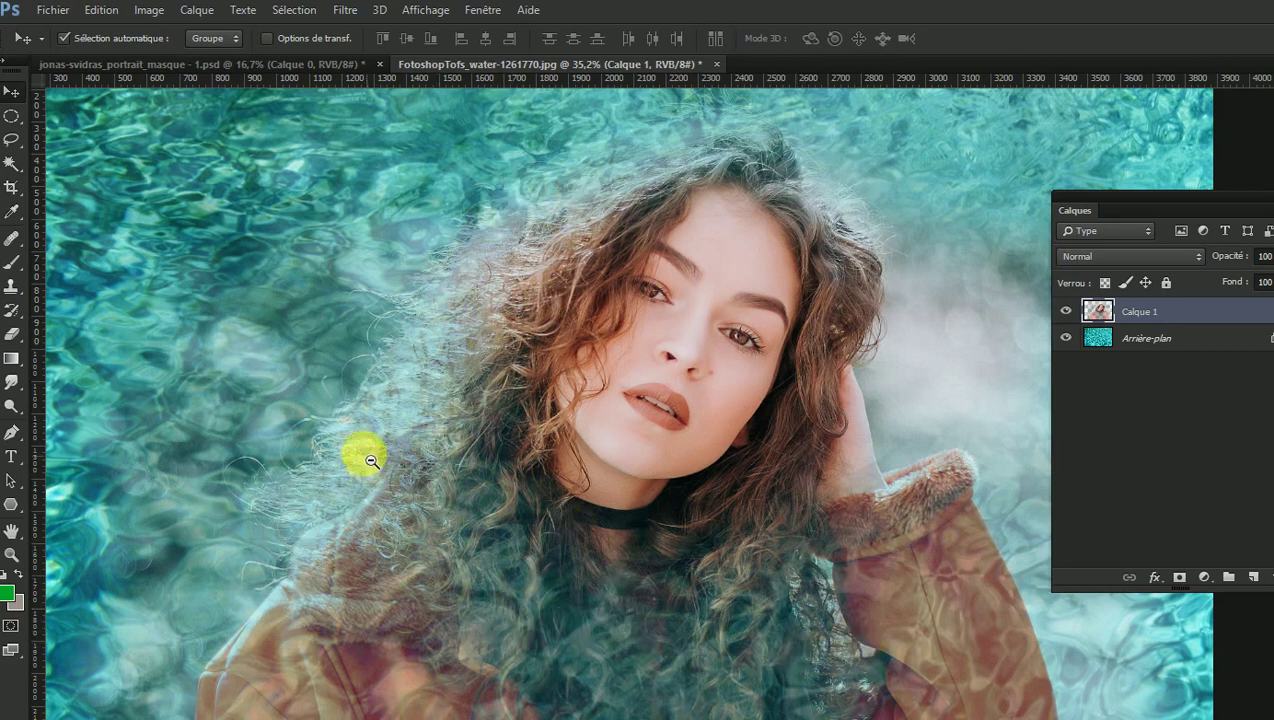
{"action": "left_click", "coordinate": [263, 252], "text": "alt"}
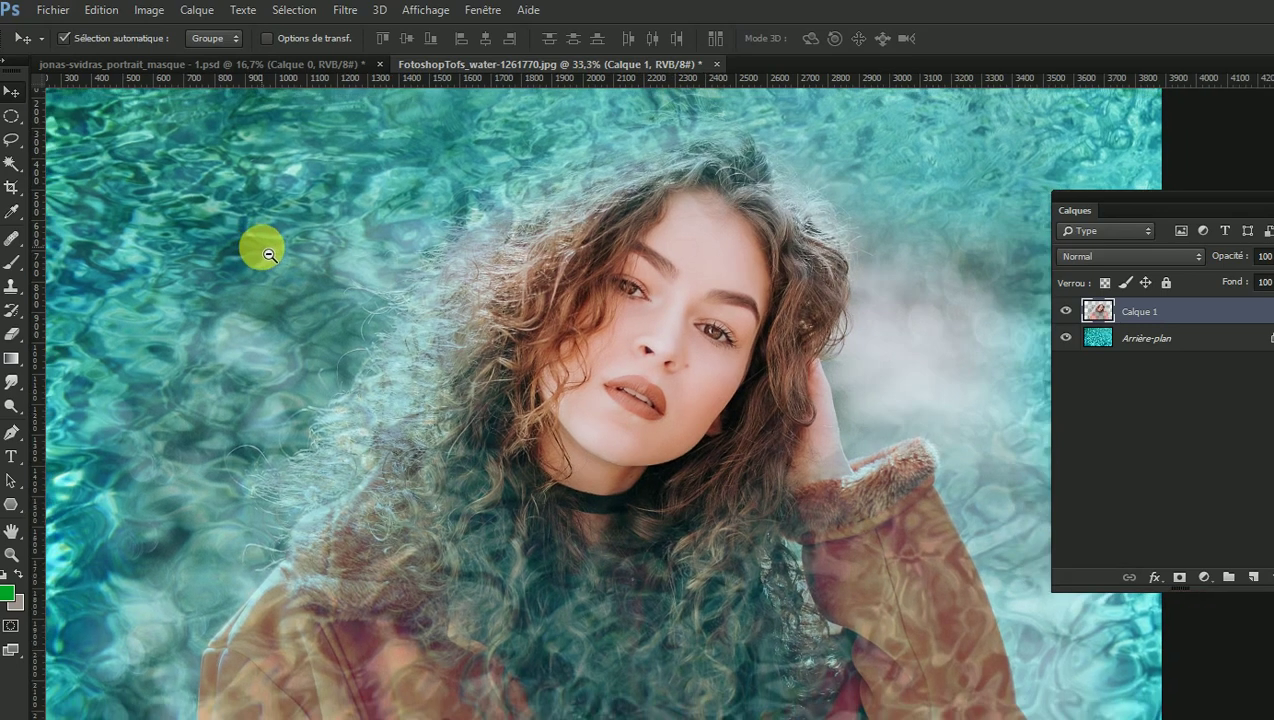
{"action": "left_click", "coordinate": [265, 245], "text": "alt"}
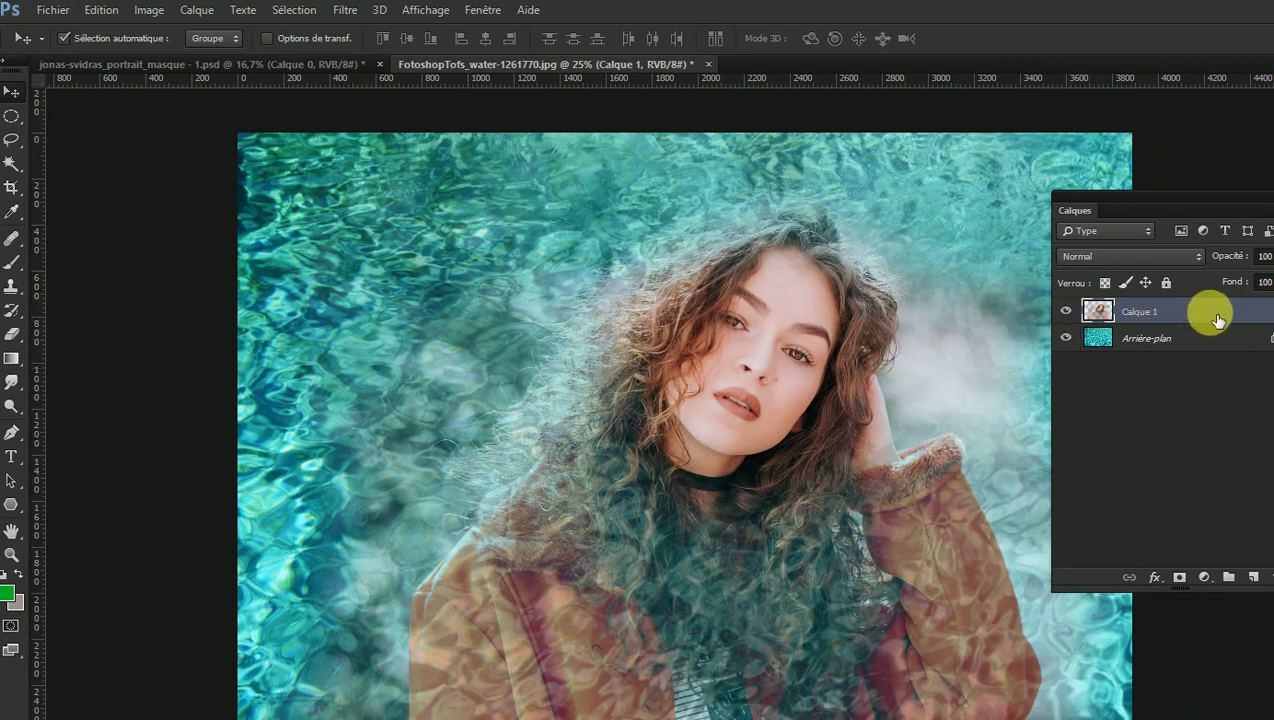
{"action": "left_click_drag", "start_coordinate": [1225, 316], "coordinate": [1262, 582]}
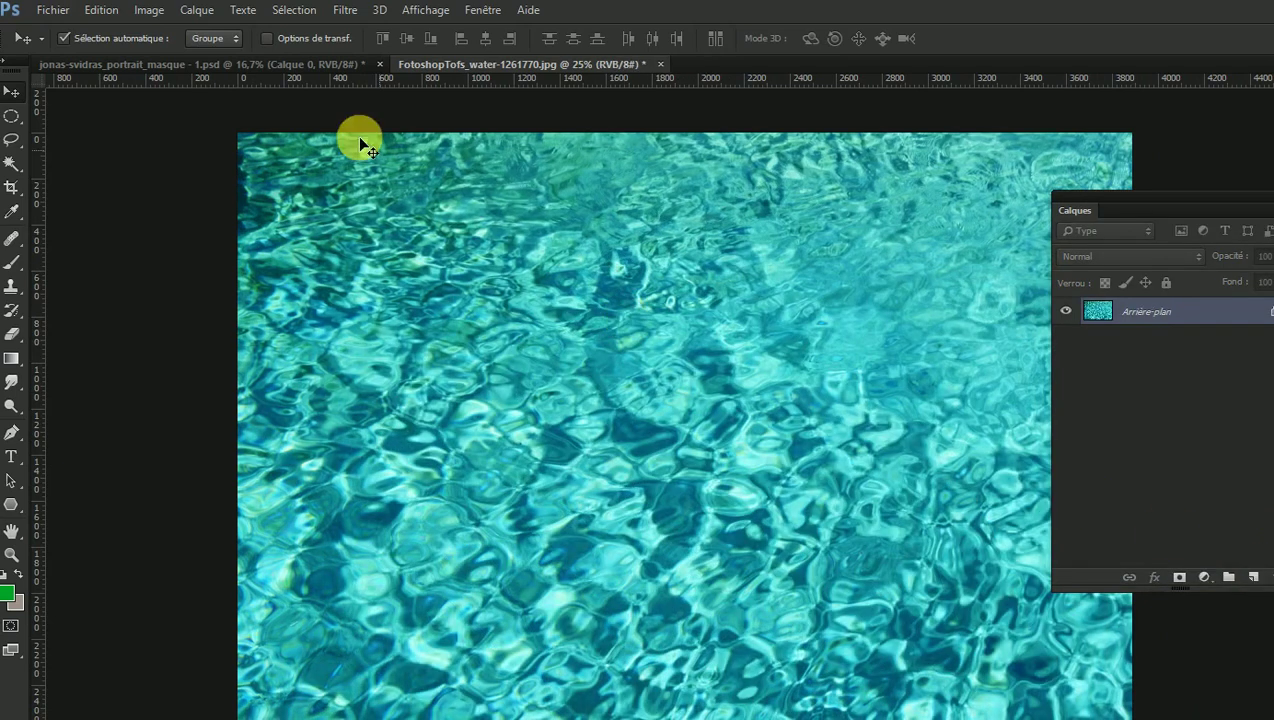
- In the portrait PSD, deselect and fill the layer mask with white foreground colour
{"action": "left_click", "coordinate": [230, 63]}
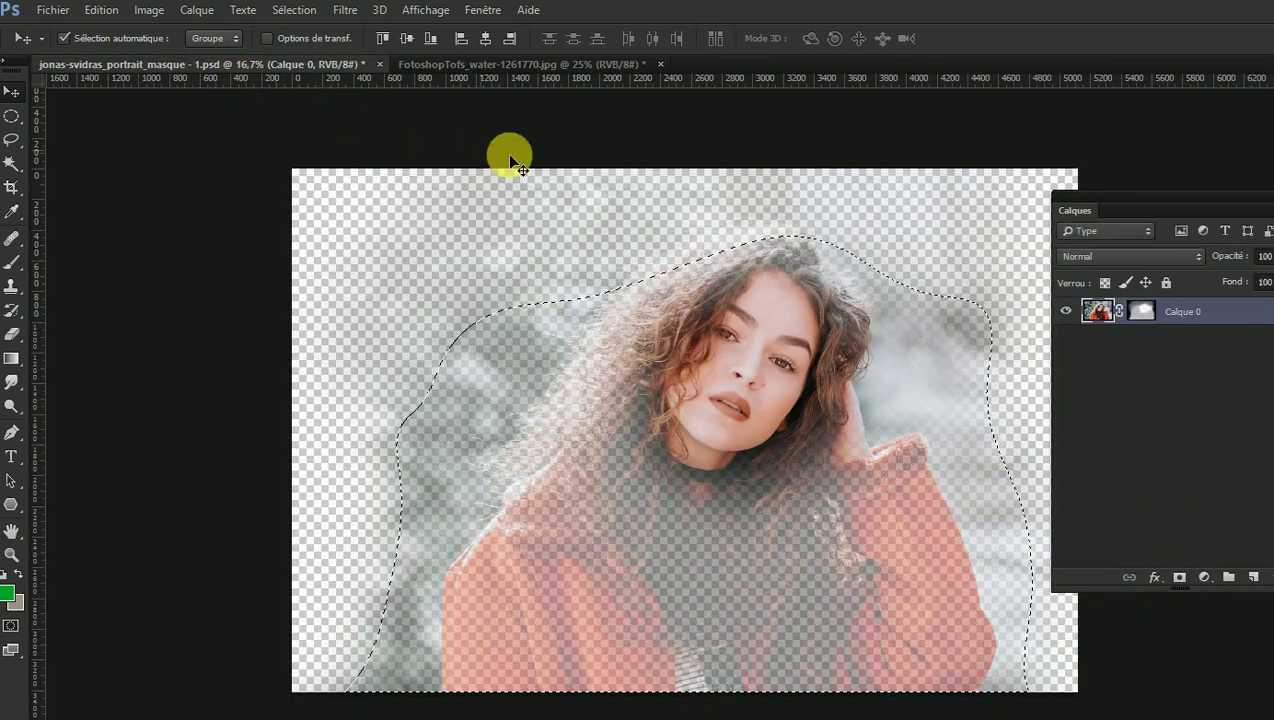
{"action": "key", "text": "ctrl+d"}
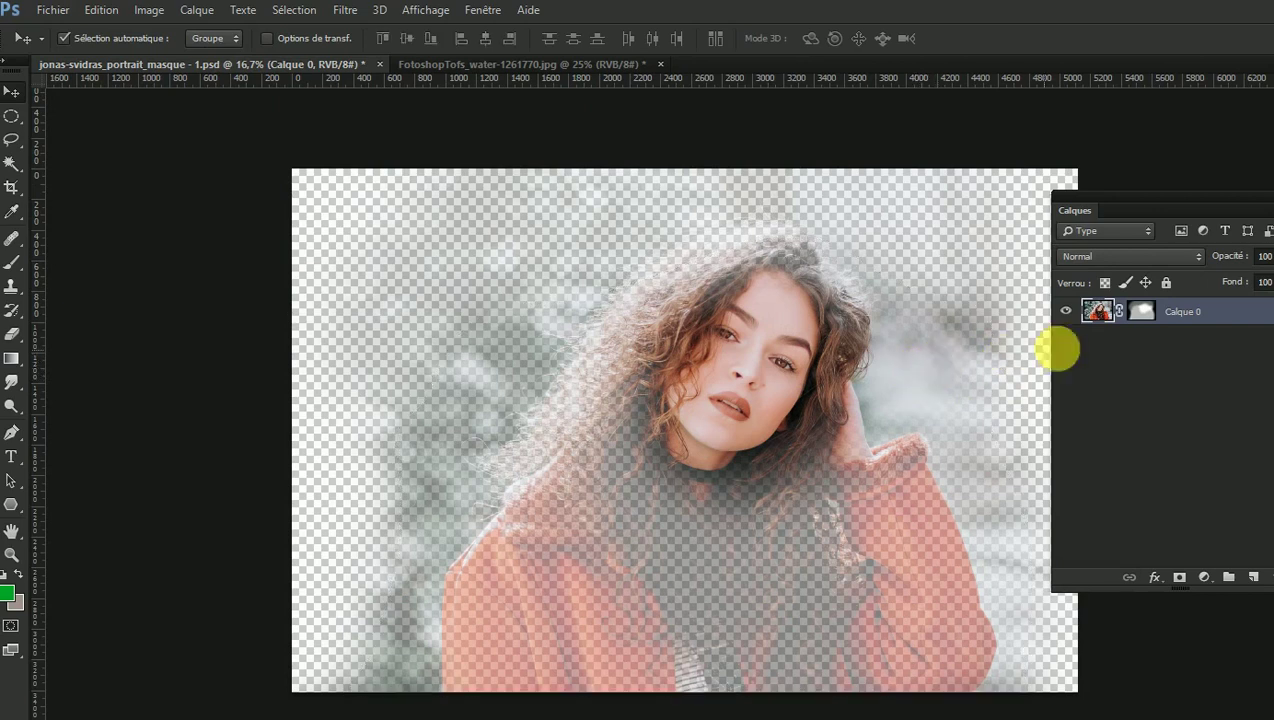
{"action": "left_click", "coordinate": [1143, 312]}
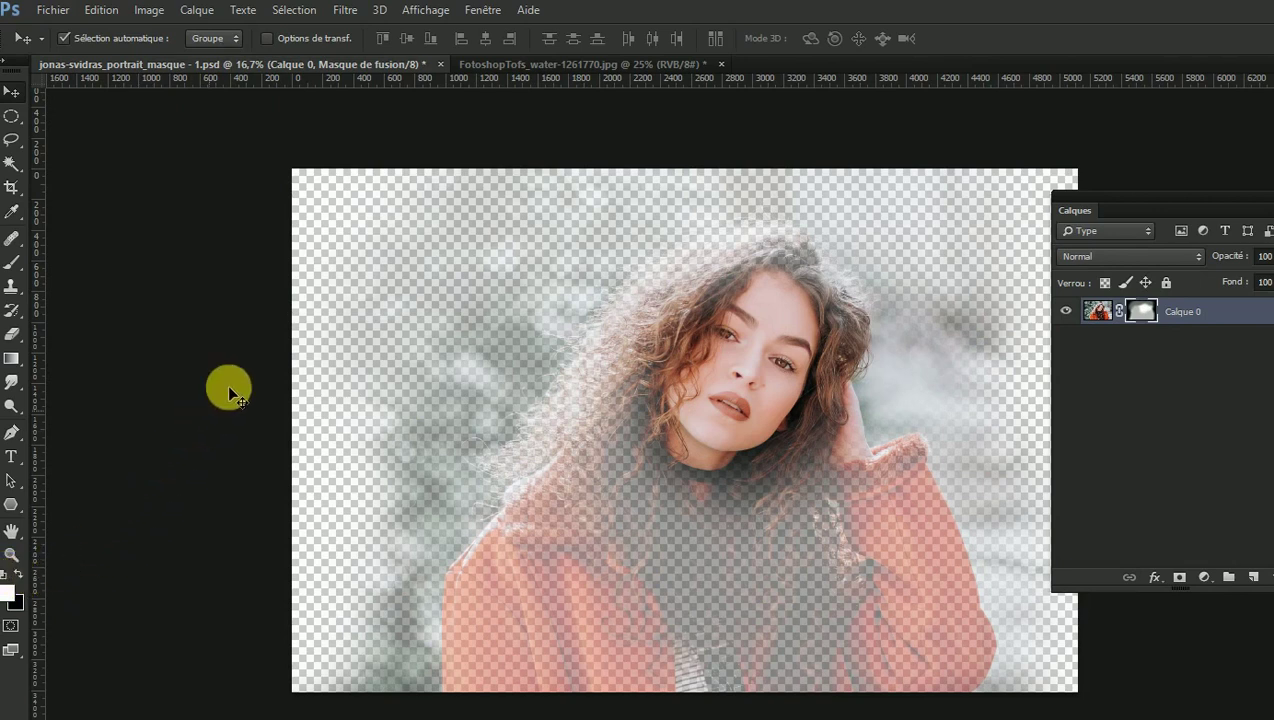
{"action": "left_click", "coordinate": [99, 10]}
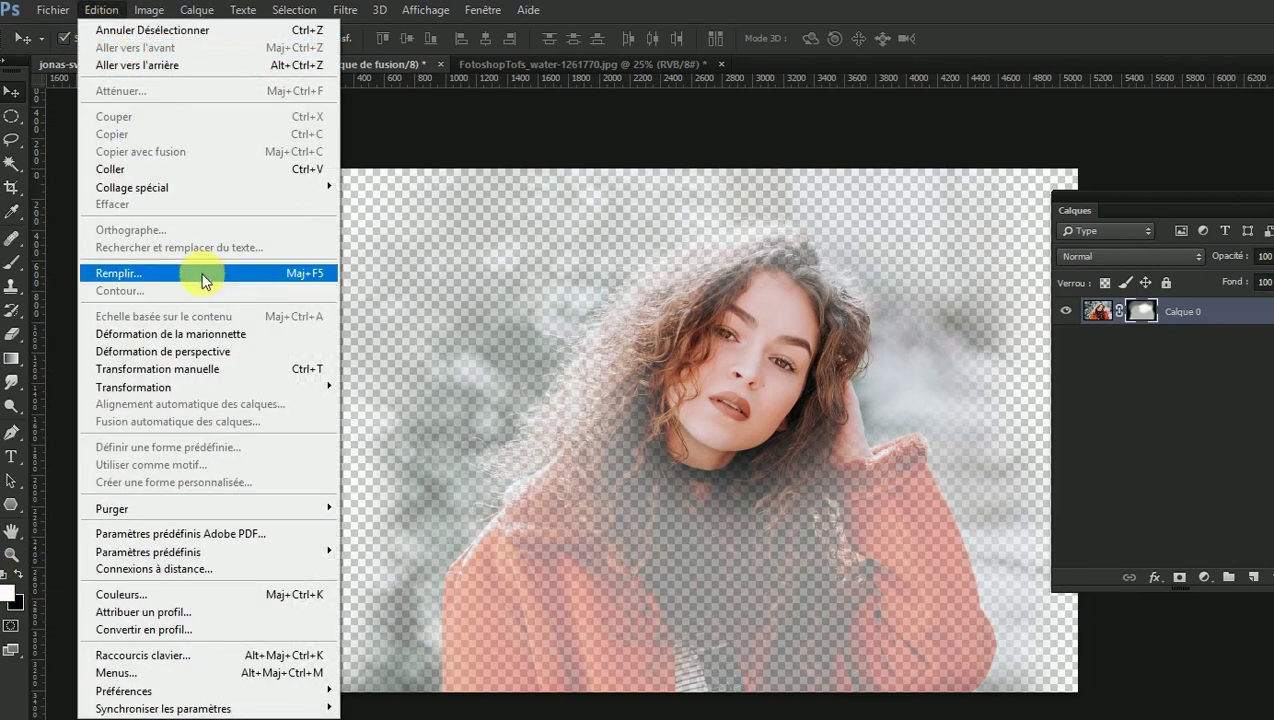
{"action": "left_click", "coordinate": [205, 273]}
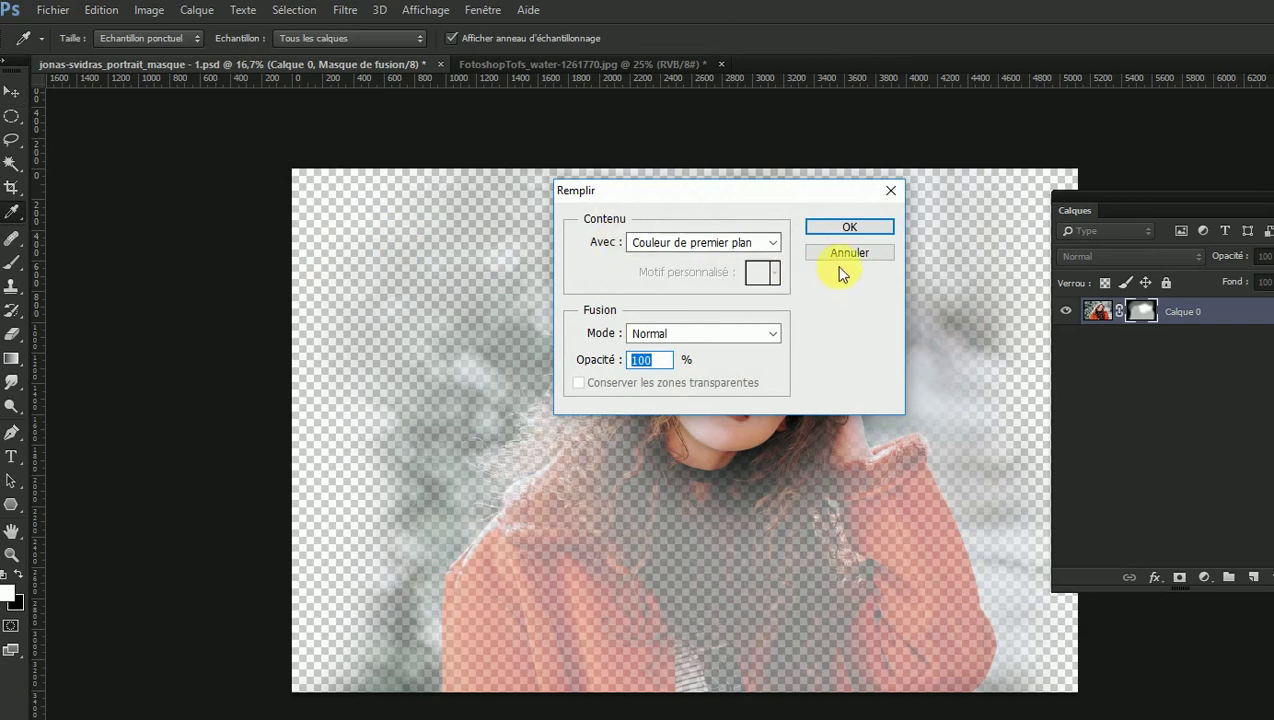
{"action": "left_click", "coordinate": [851, 226]}
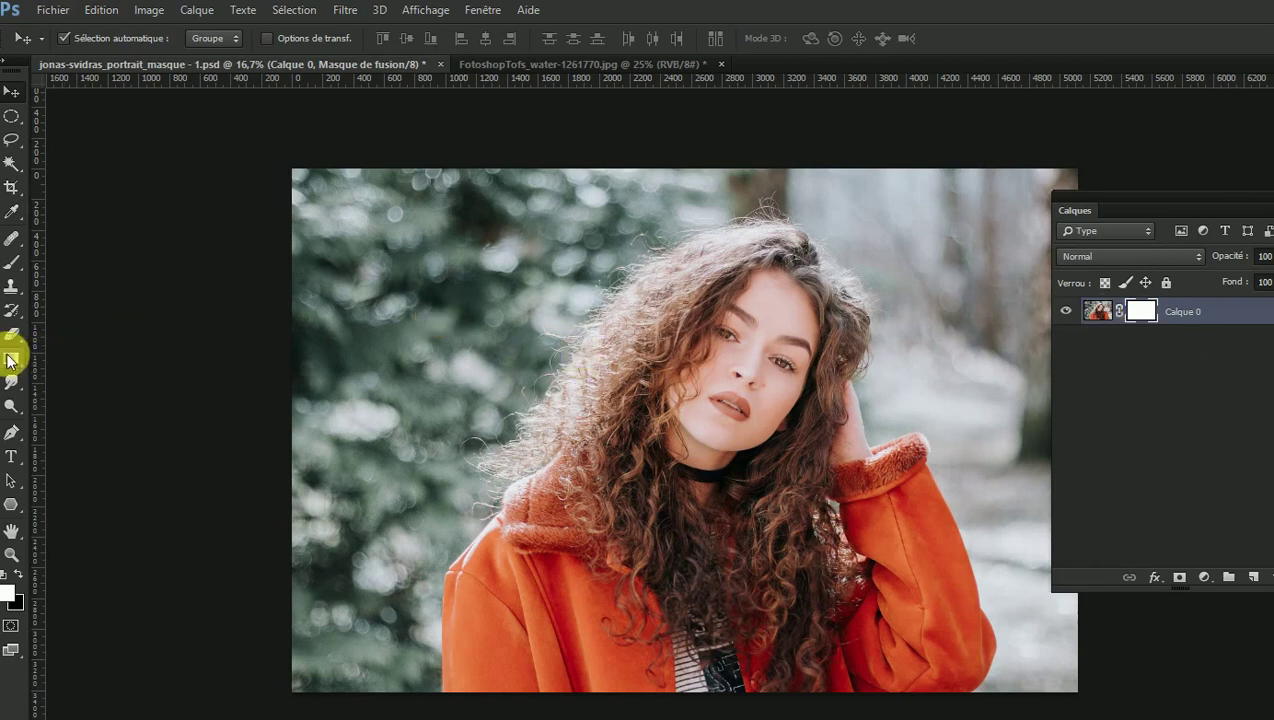
{"action": "left_click", "coordinate": [12, 360]}
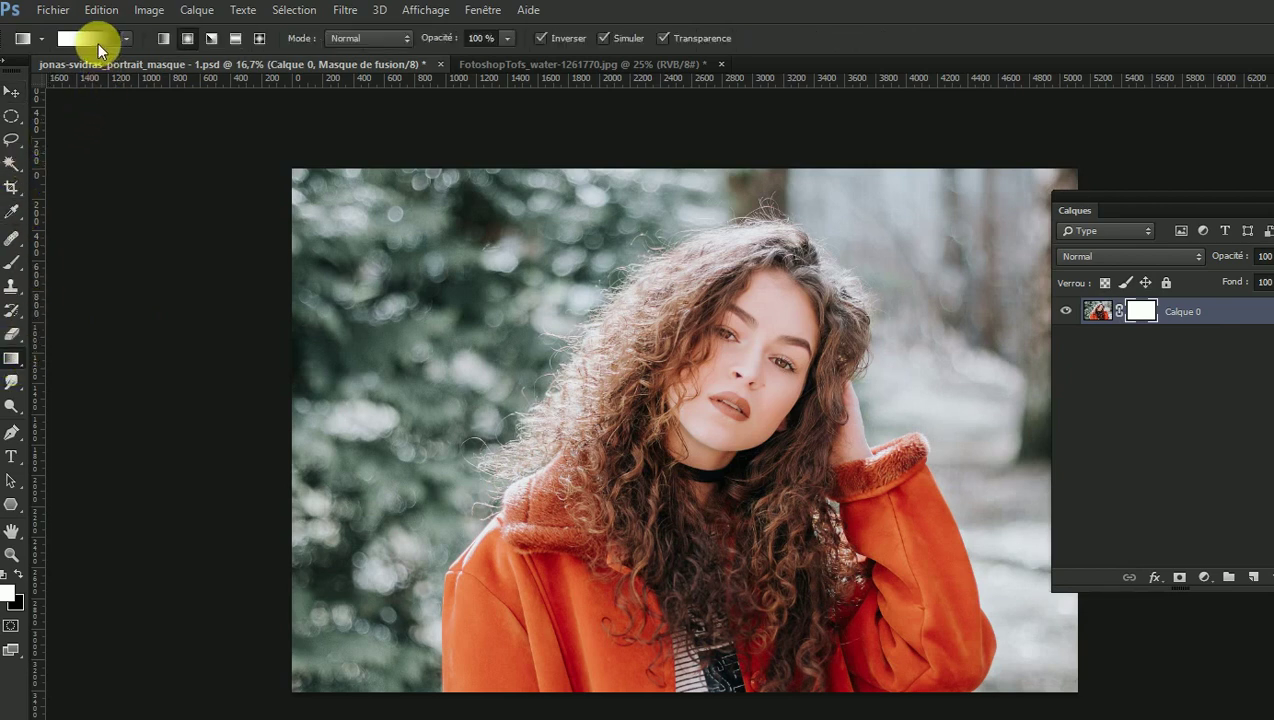
- Try a linear gradient from hair to lips on the mask, then undo it
{"action": "left_click", "coordinate": [126, 42]}
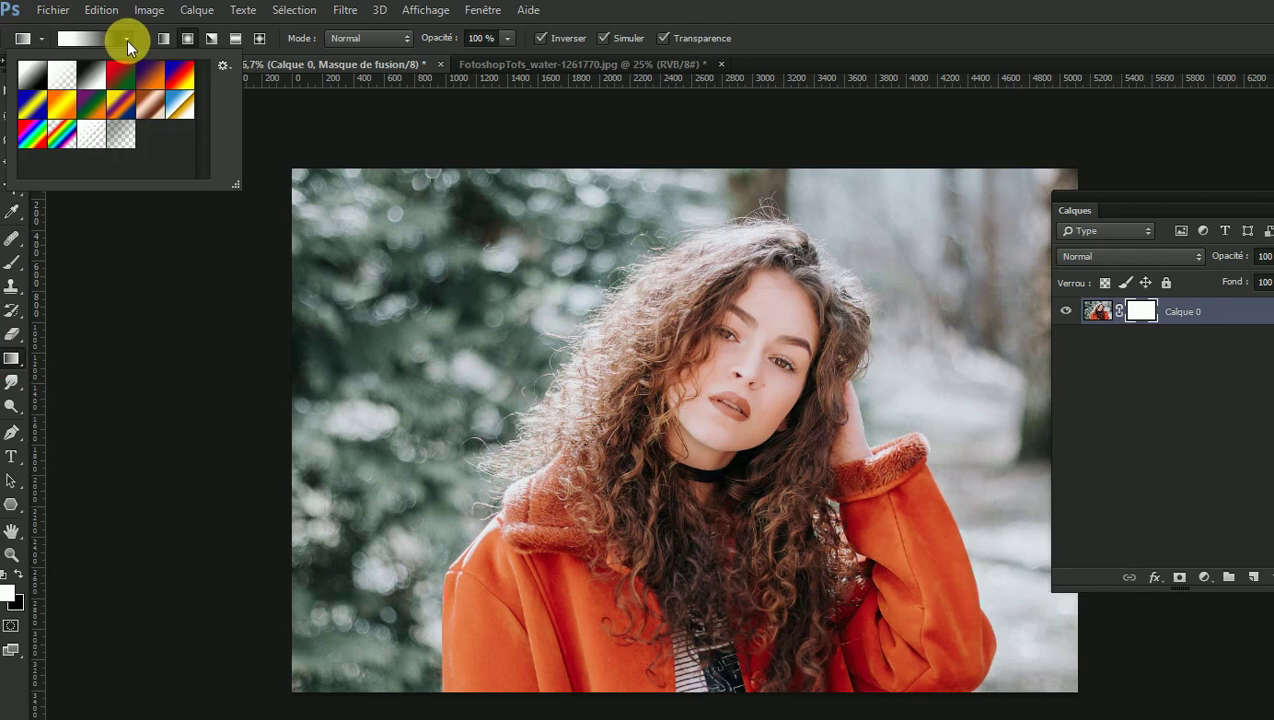
{"action": "left_click", "coordinate": [126, 40]}
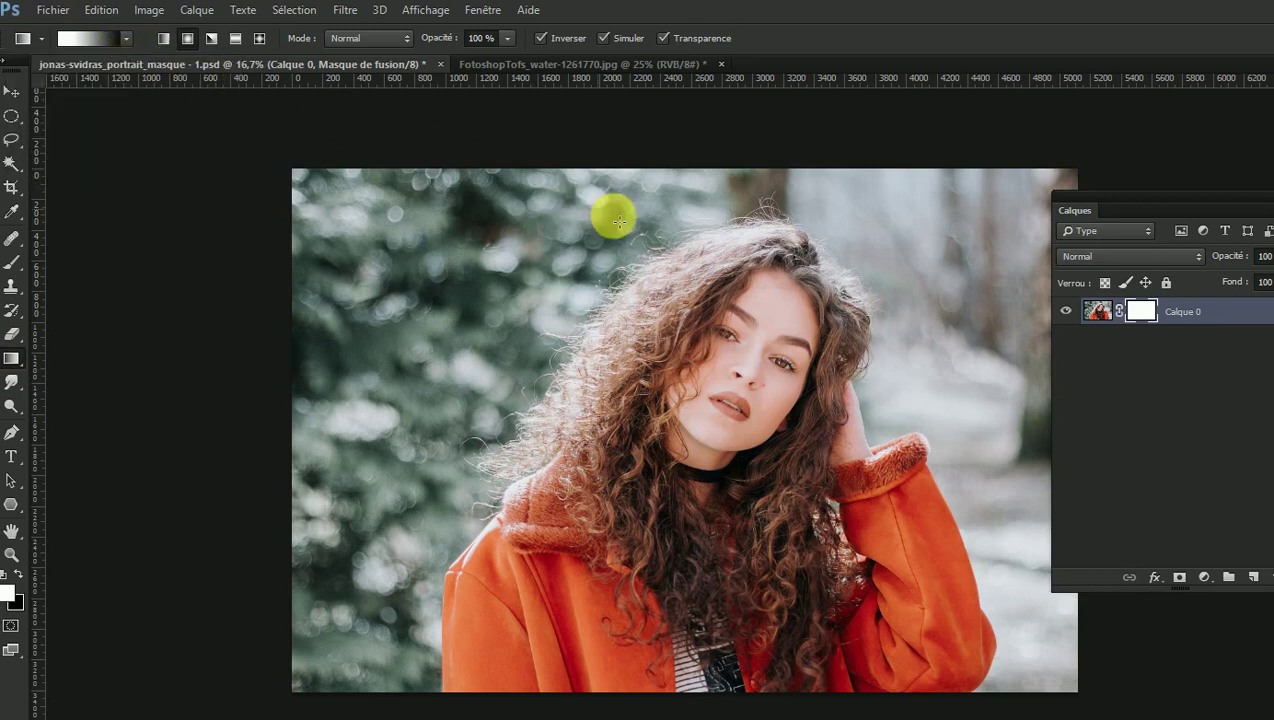
{"action": "mouse_move", "coordinate": [718, 263]}
{"action": "left_mouse_down"}
{"action": "mouse_move", "coordinate": [757, 425]}
{"action": "mouse_move", "coordinate": [737, 465]}
{"action": "left_mouse_up"}
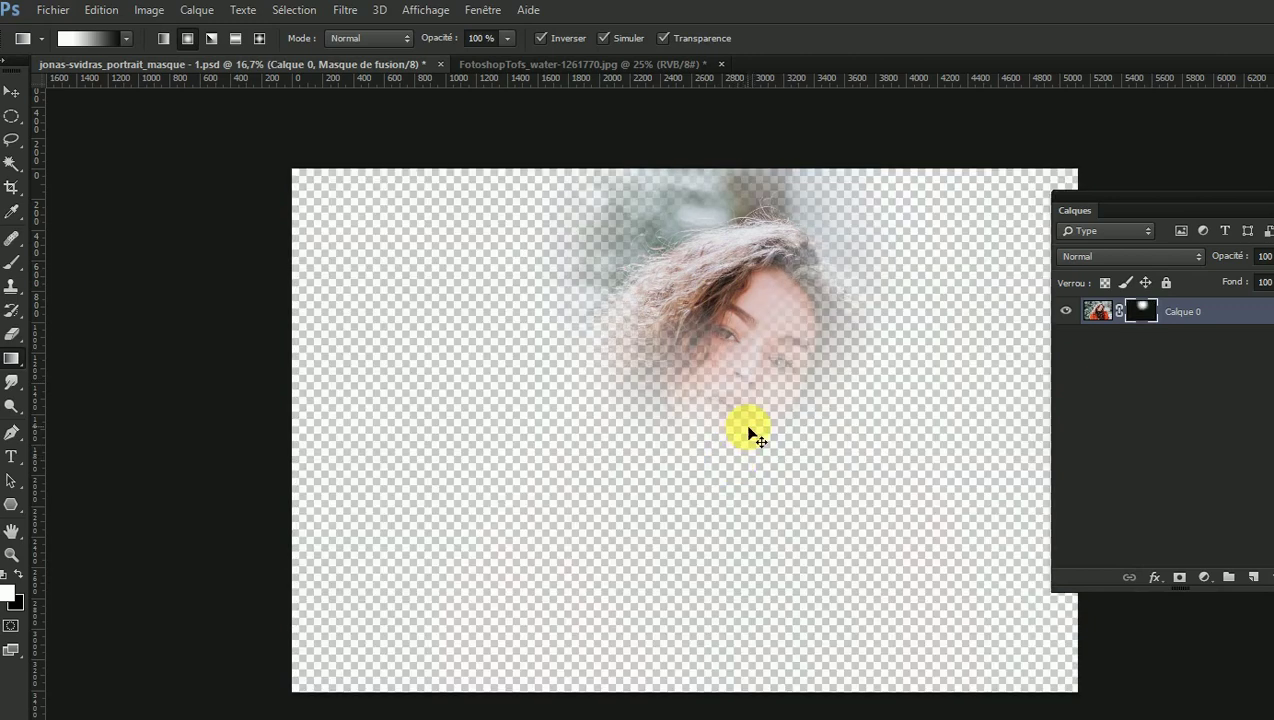
{"action": "key", "text": "ctrl+z"}
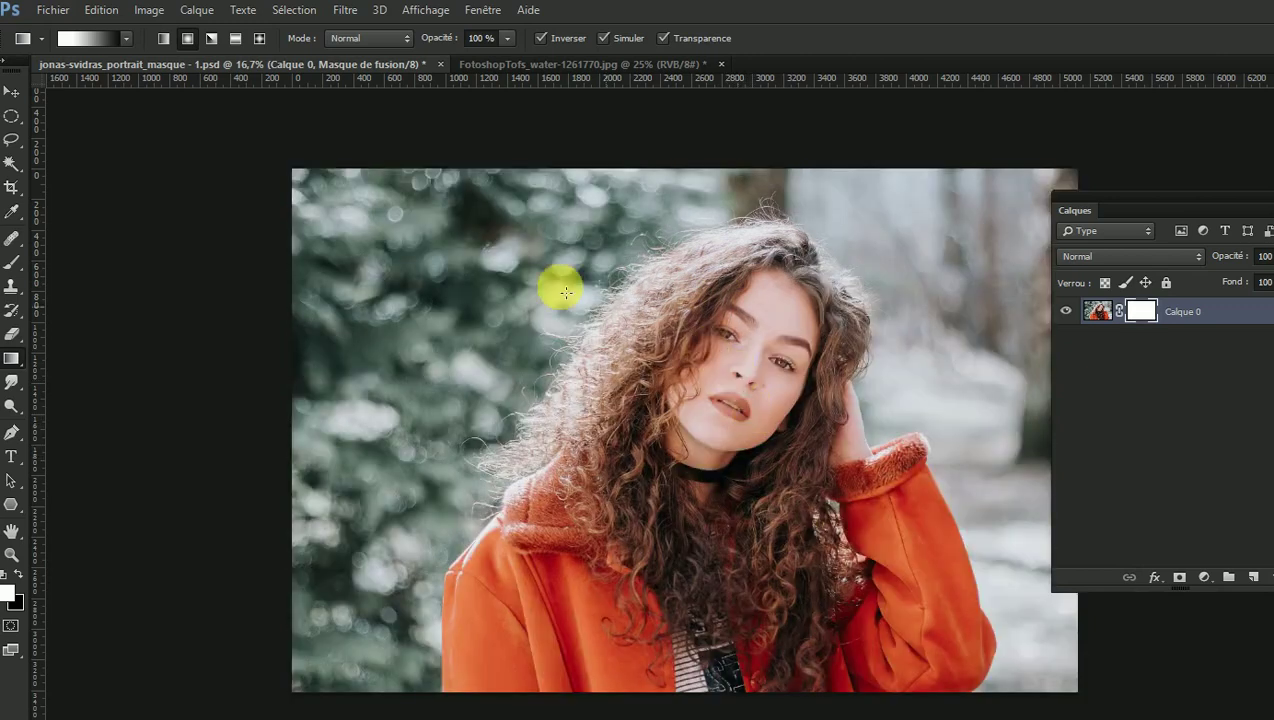
- Draw a radial gradient on the mask outward from the face, then view the mask alone
{"action": "left_click", "coordinate": [188, 39]}
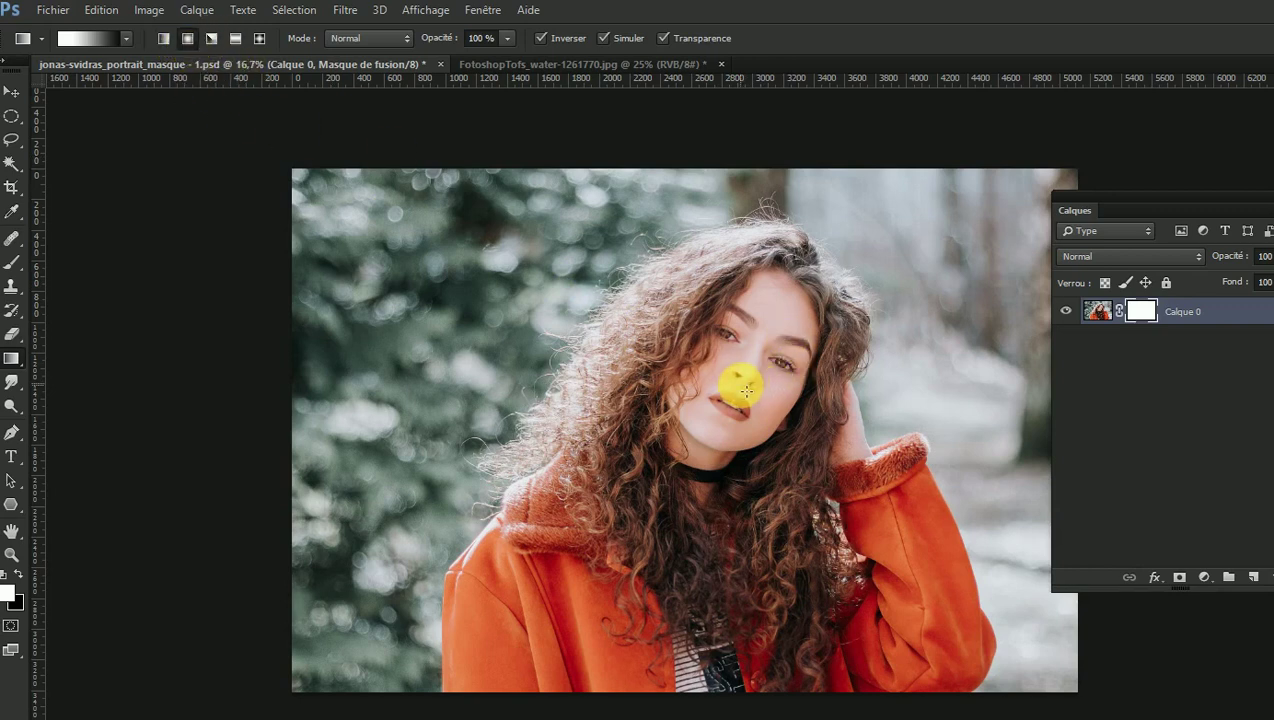
{"action": "left_click_drag", "start_coordinate": [741, 383], "coordinate": [908, 310]}
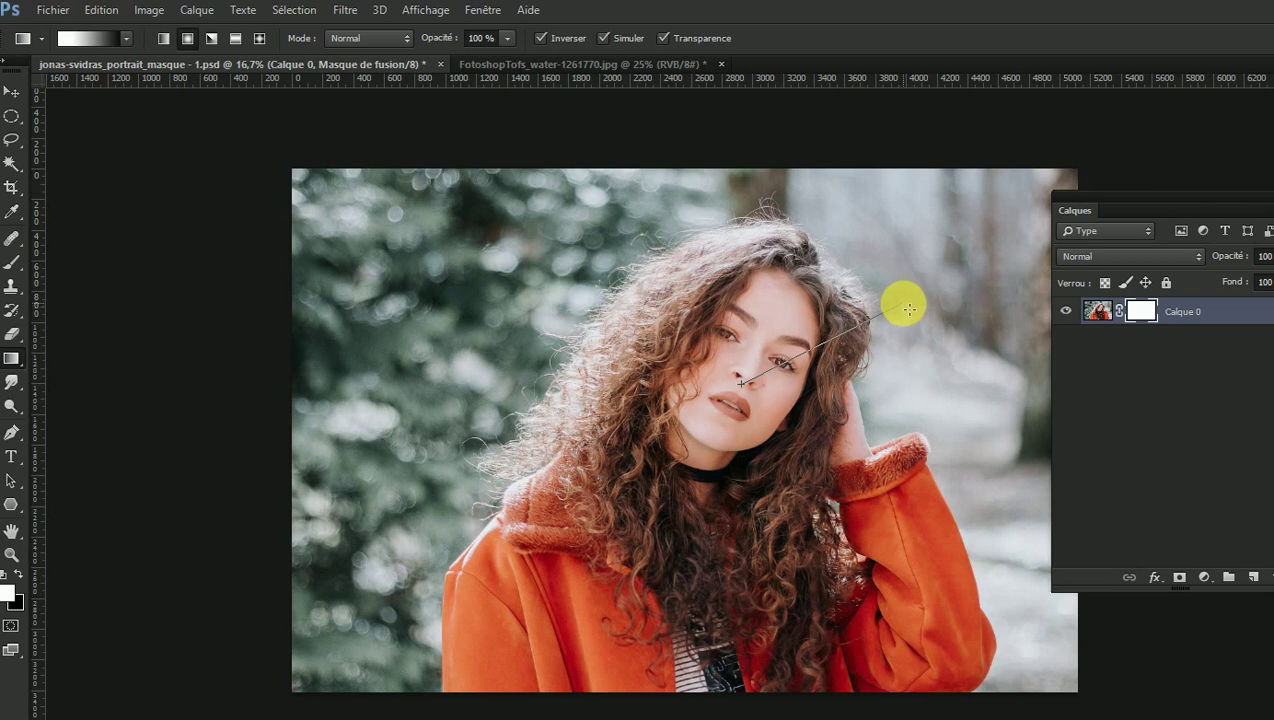
{"action": "left_click_drag", "start_coordinate": [918, 303], "coordinate": [907, 306]}
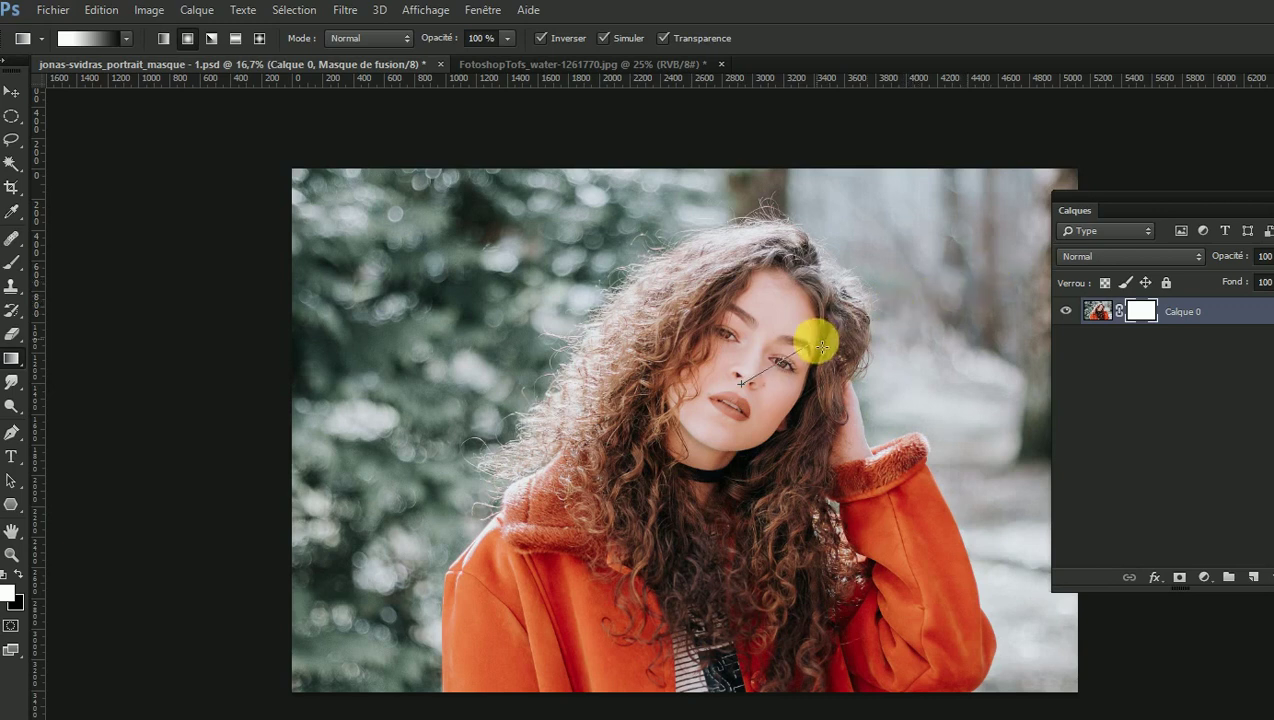
{"action": "left_click_drag", "start_coordinate": [907, 306], "coordinate": [979, 274]}
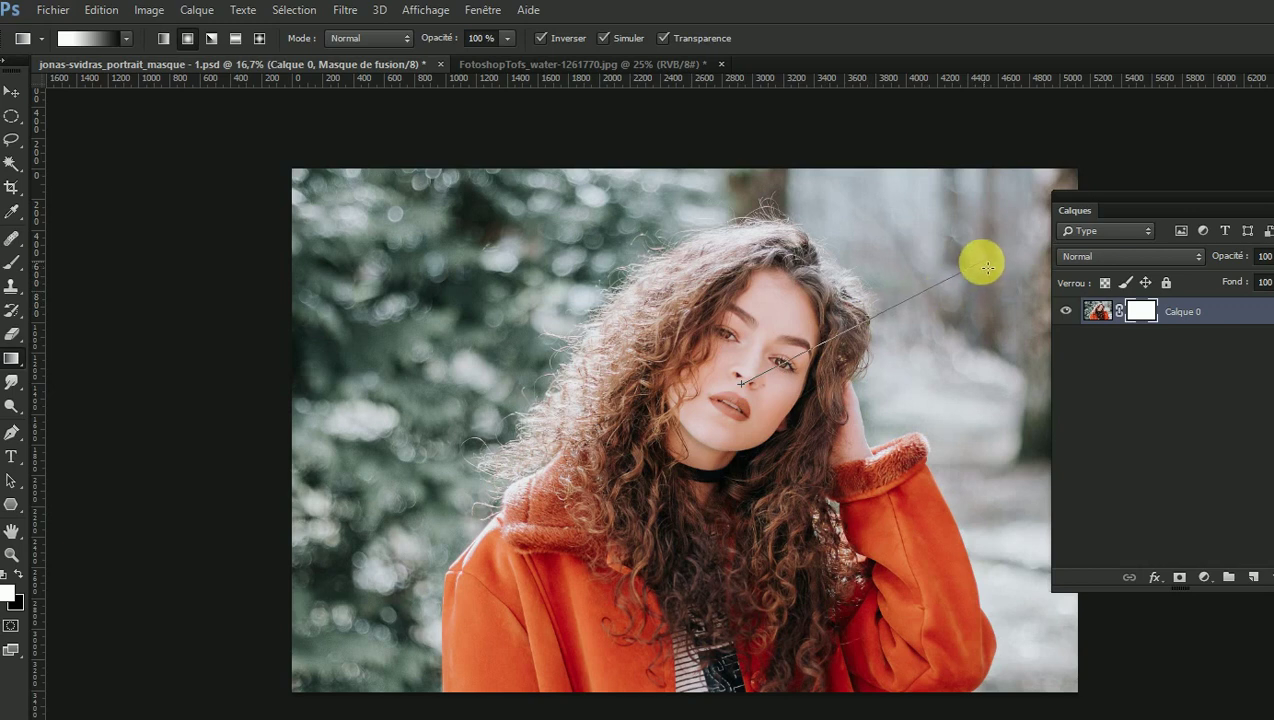
{"action": "mouse_move", "coordinate": [987, 267]}
{"action": "left_mouse_down"}
{"action": "mouse_move", "coordinate": [904, 296]}
{"action": "mouse_move", "coordinate": [888, 316]}
{"action": "mouse_move", "coordinate": [904, 296]}
{"action": "mouse_move", "coordinate": [936, 296]}
{"action": "left_mouse_up"}
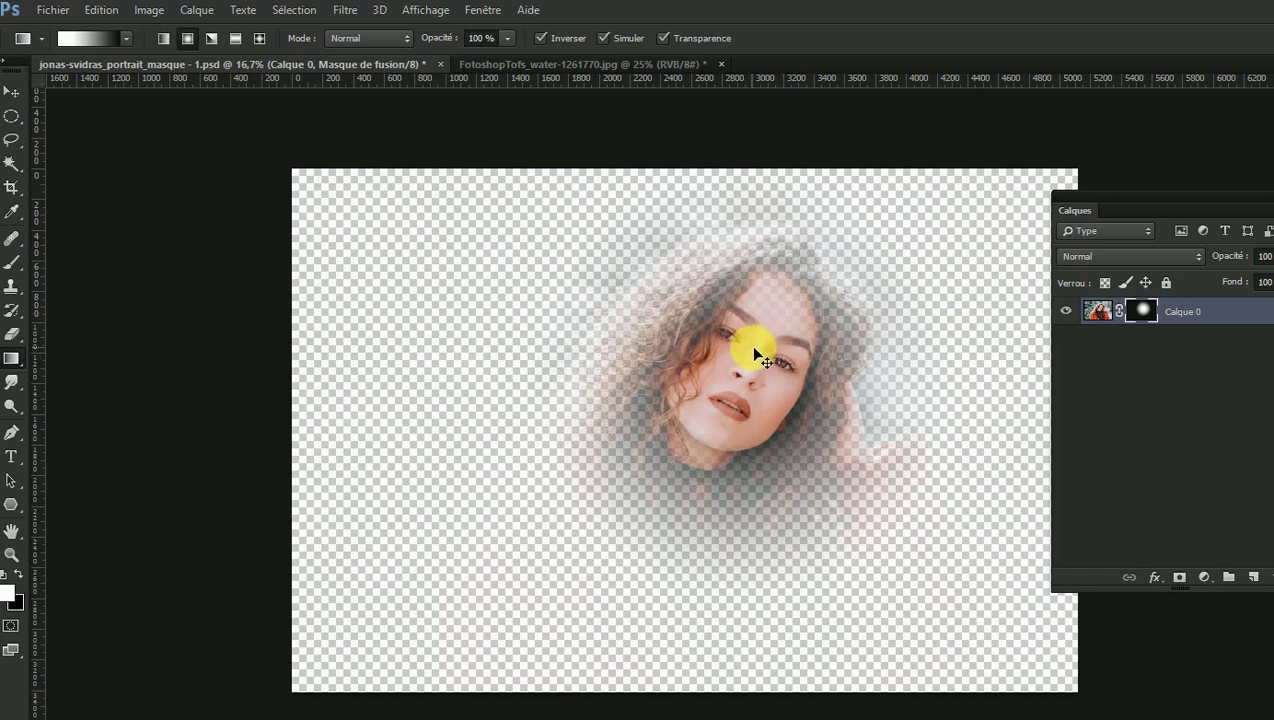
{"action": "left_click", "coordinate": [1143, 313], "text": "alt"}
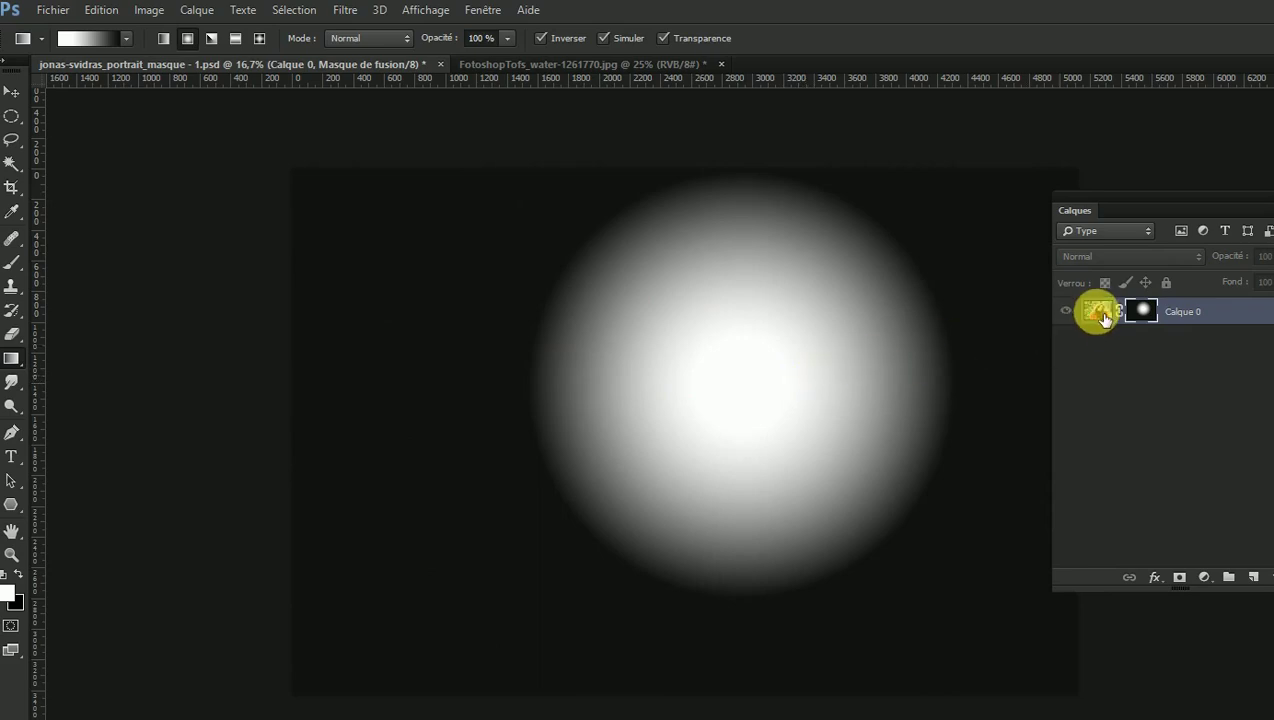
- Redraw a wider radial gradient on the mask from the lips outward, revealing hair and raised hand
{"action": "left_click", "coordinate": [1100, 313]}
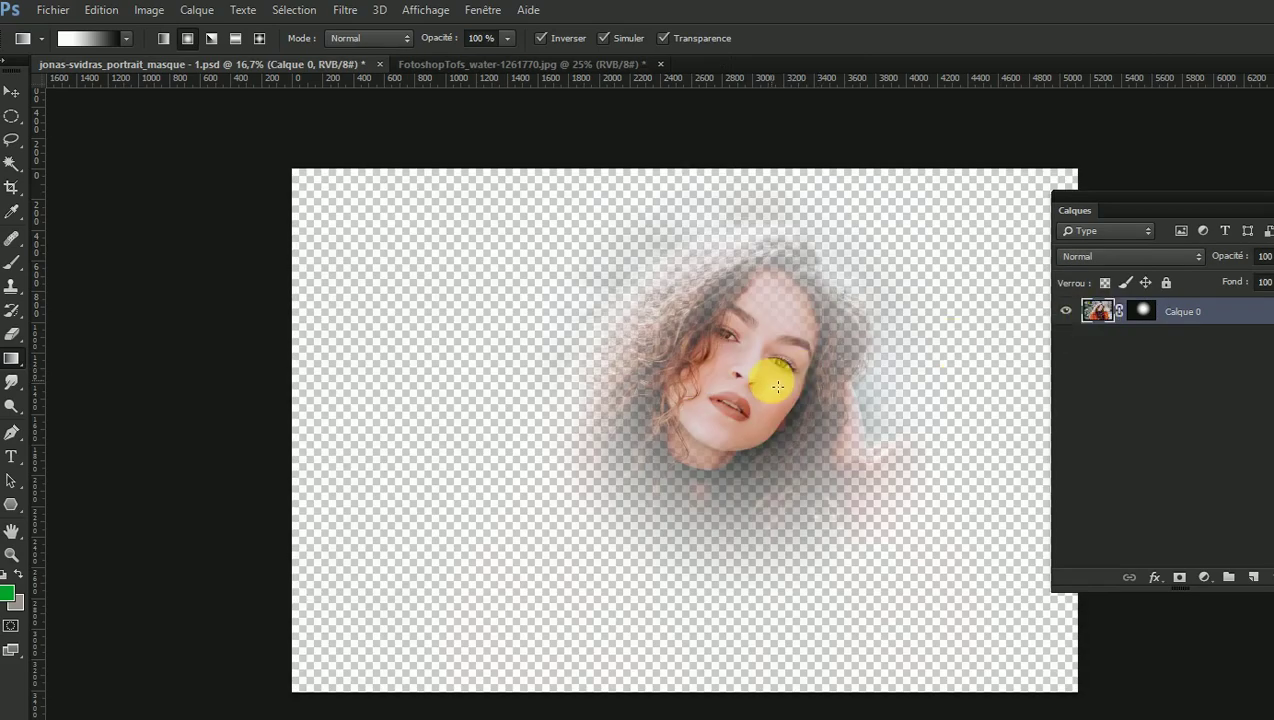
{"action": "left_click_drag", "start_coordinate": [720, 397], "coordinate": [1068, 391]}
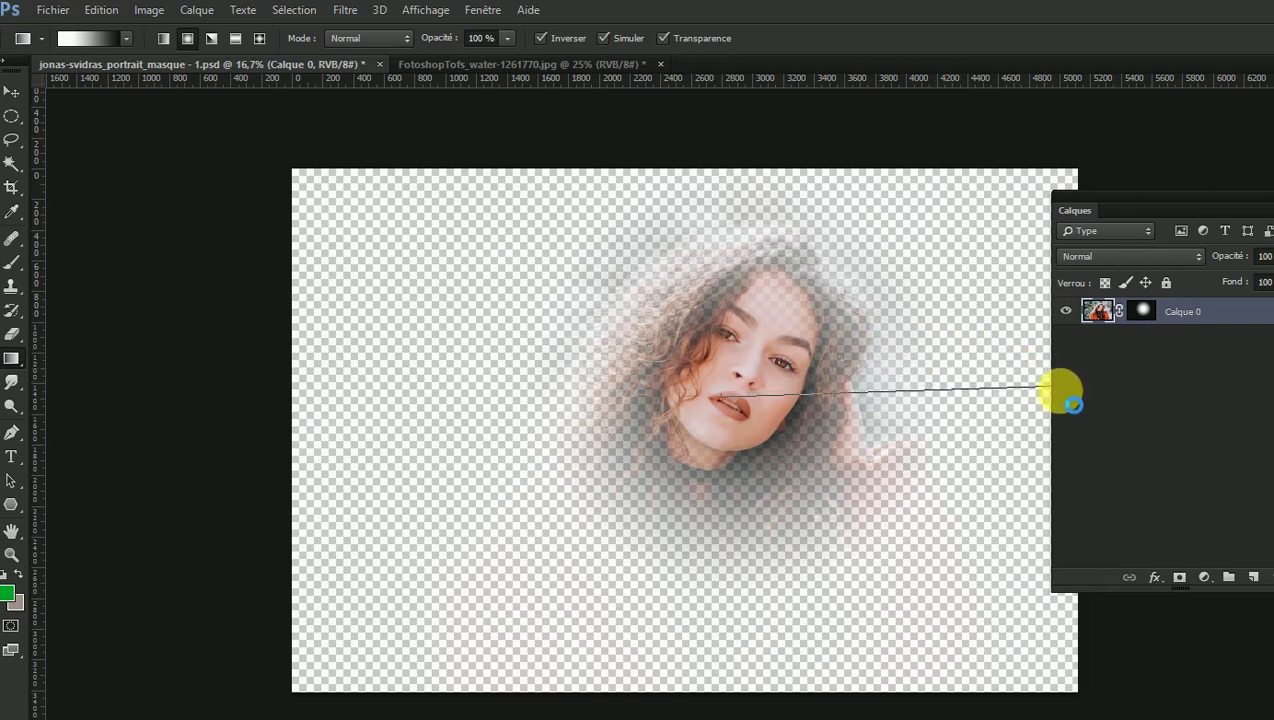
{"action": "left_click_drag", "start_coordinate": [1055, 393], "coordinate": [1058, 398]}
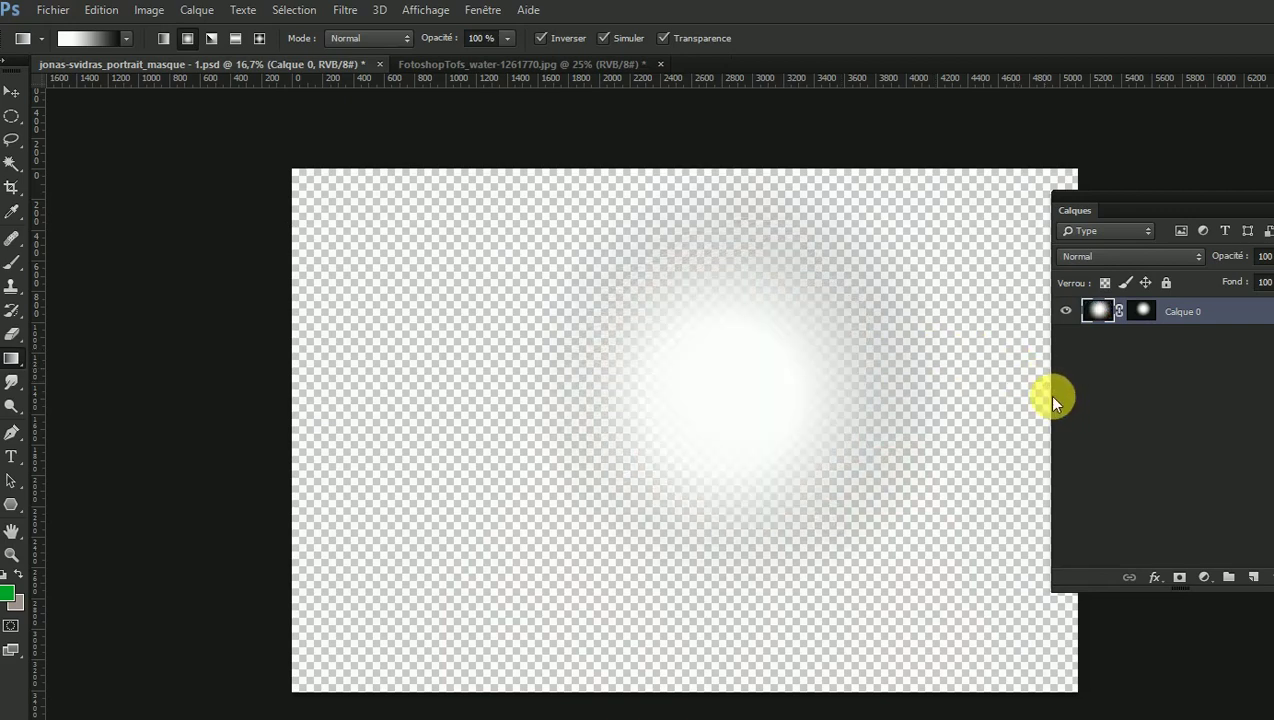
{"action": "left_click", "coordinate": [1100, 322]}
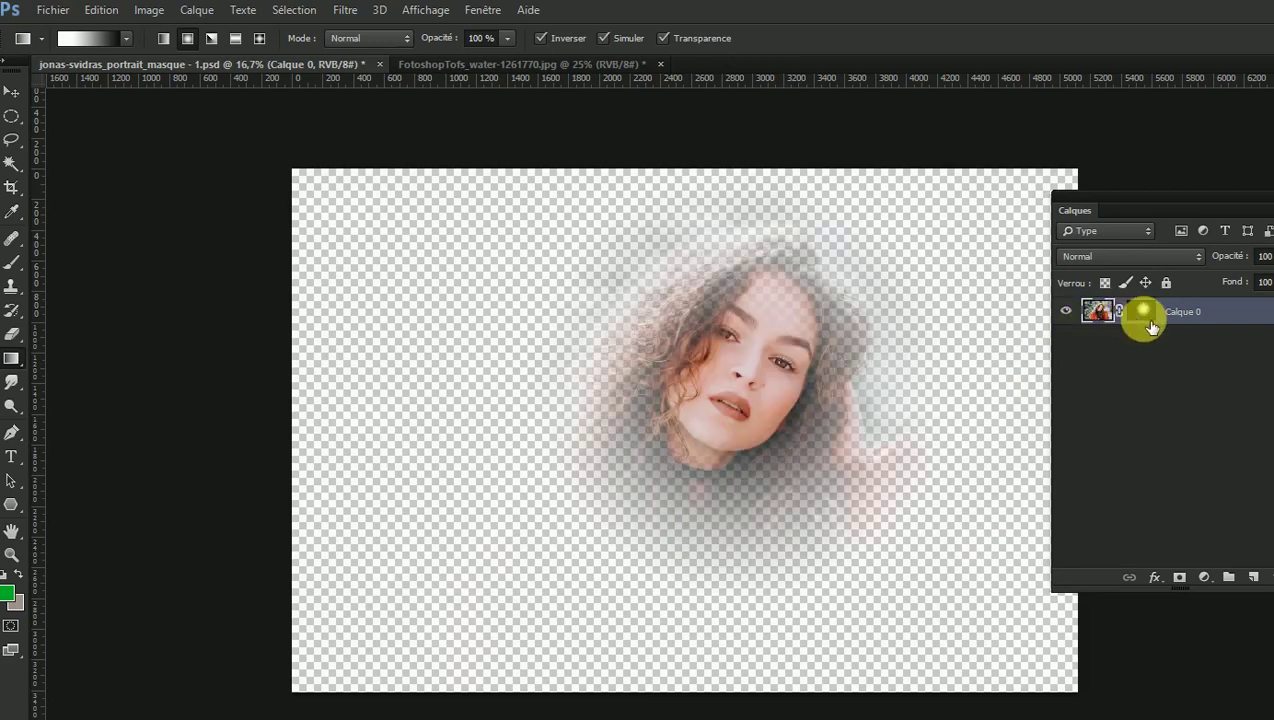
{"action": "left_click", "coordinate": [1145, 313]}
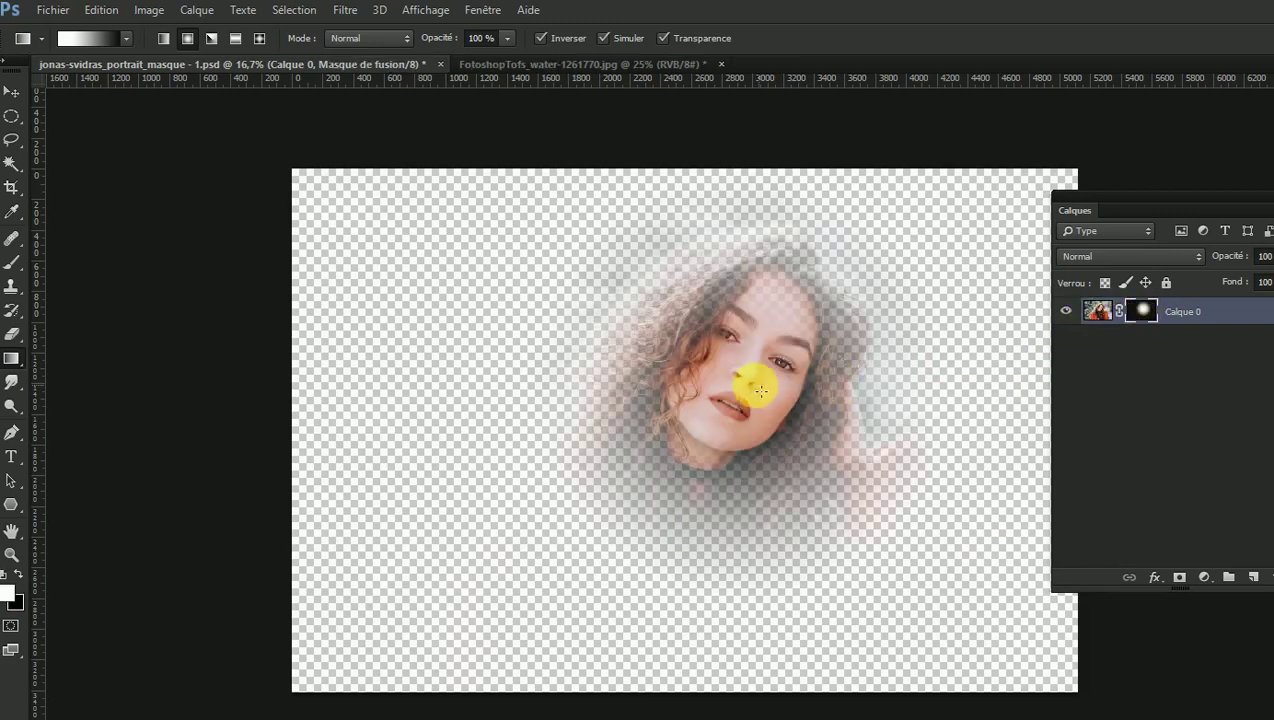
{"action": "left_click_drag", "start_coordinate": [743, 383], "coordinate": [1028, 393]}
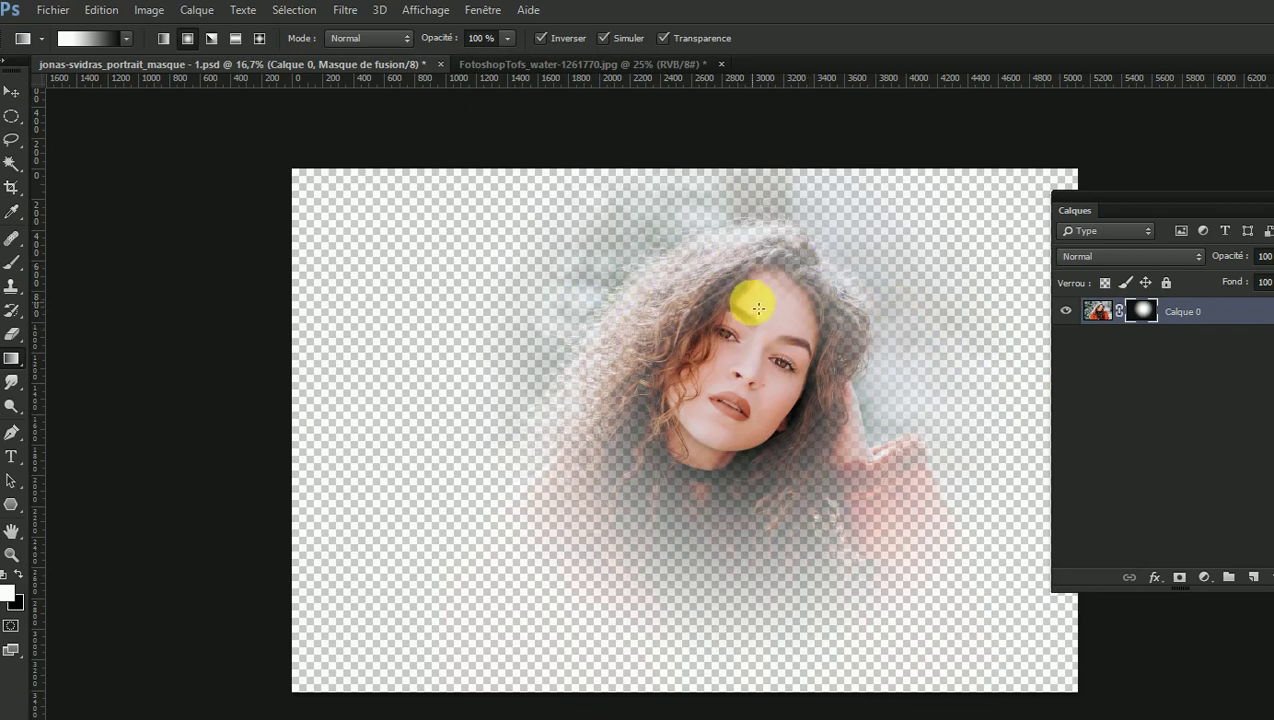
- Try several vertical linear gradient fades on the mask, from the body and face upward
{"action": "right_click", "coordinate": [12, 360]}
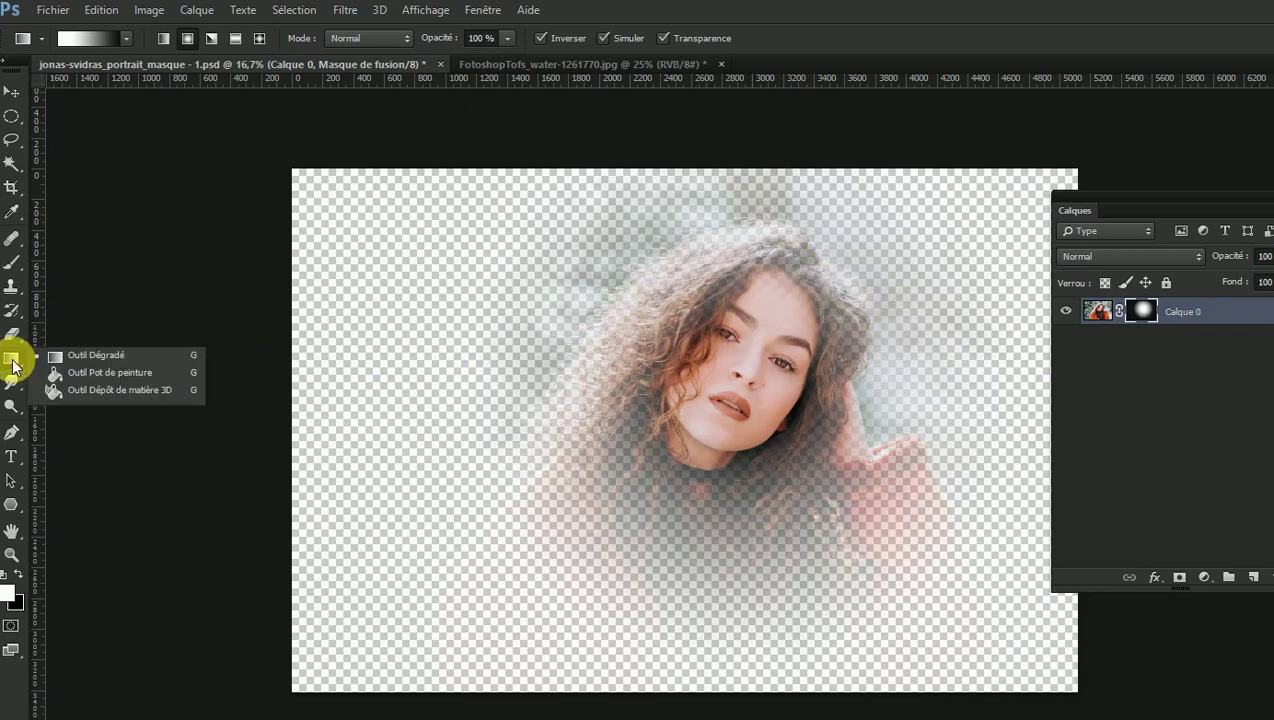
{"action": "left_click", "coordinate": [17, 360]}
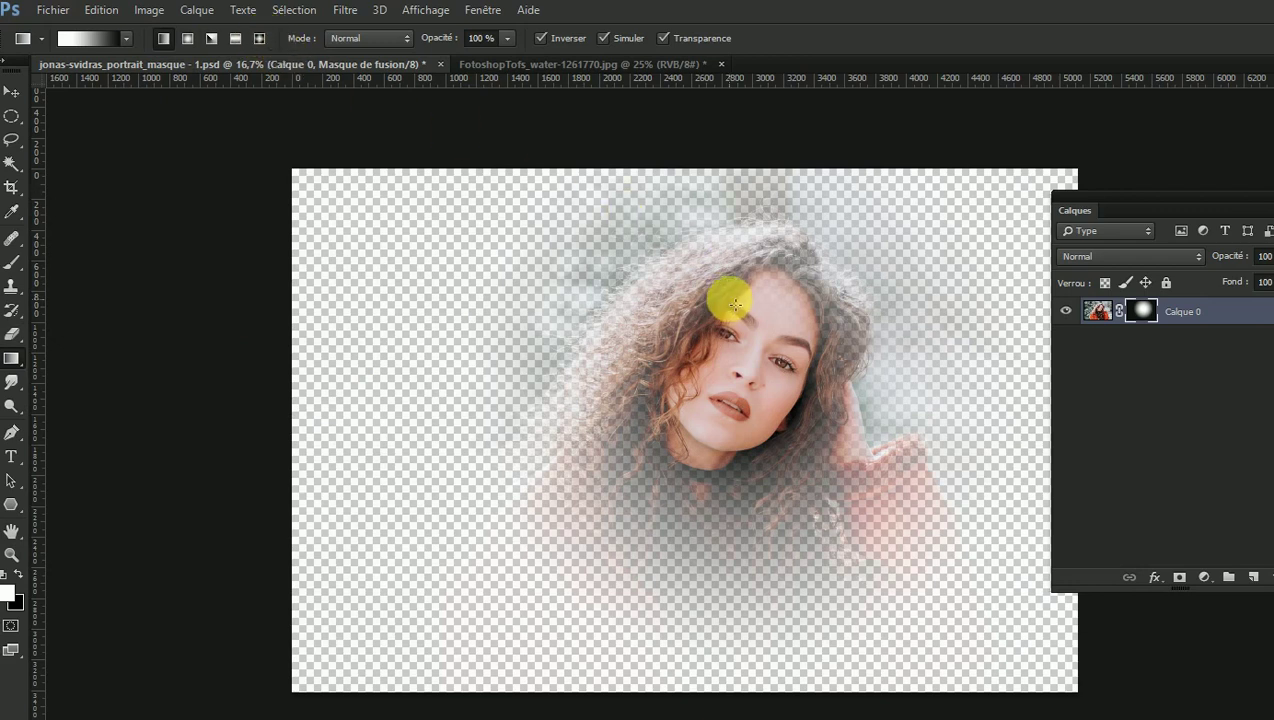
{"action": "left_click_drag", "start_coordinate": [730, 292], "coordinate": [720, 592]}
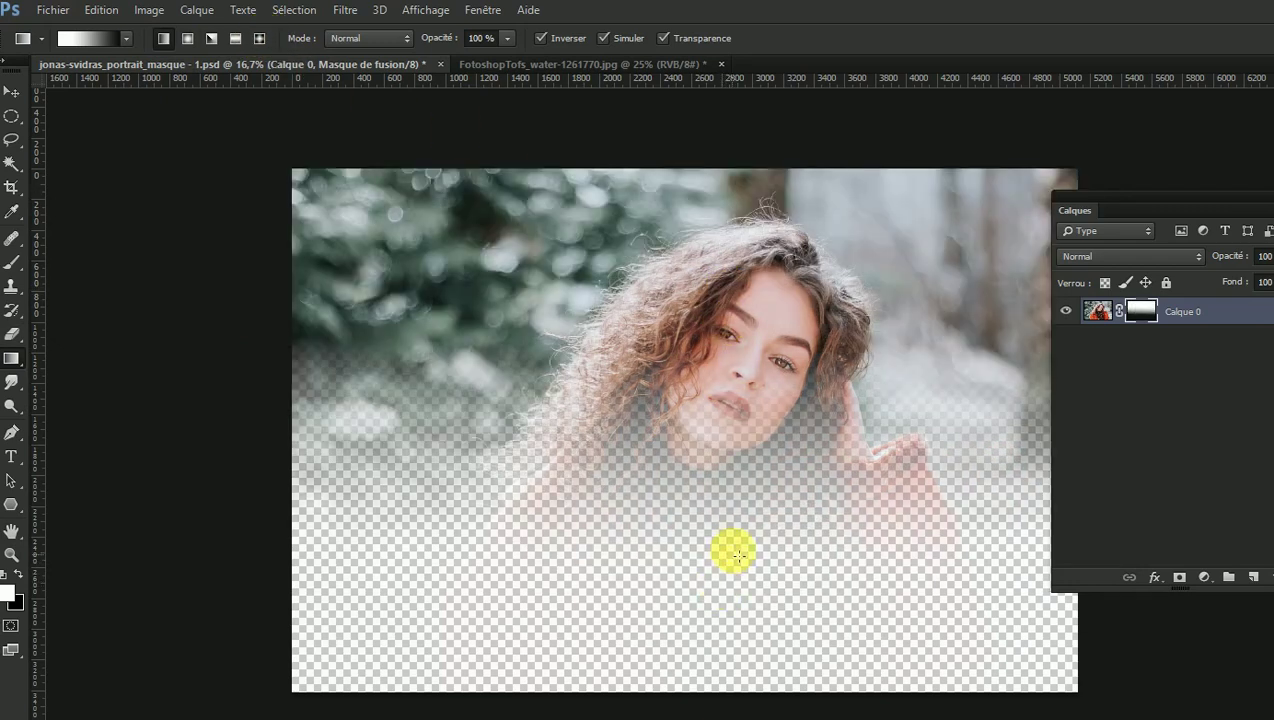
{"action": "left_click_drag", "start_coordinate": [720, 566], "coordinate": [731, 262]}
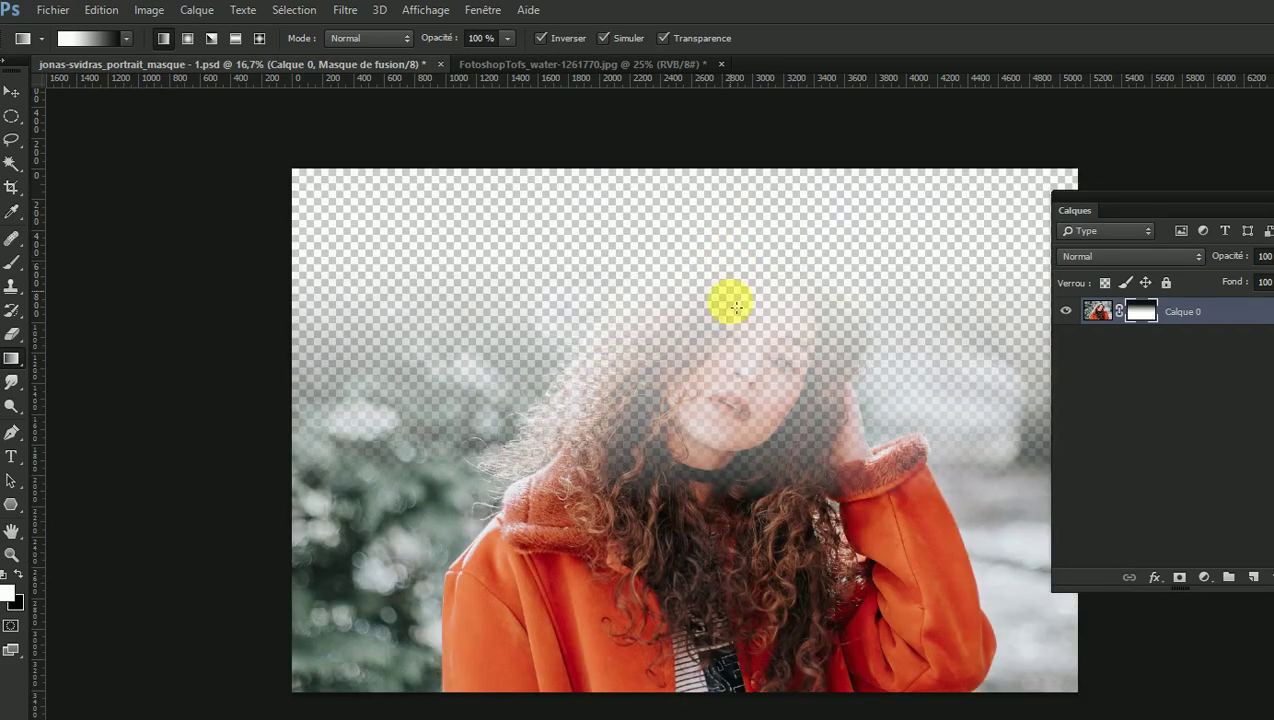
{"action": "left_click_drag", "start_coordinate": [713, 492], "coordinate": [720, 210]}
{"action": "left_click_drag", "start_coordinate": [701, 443], "coordinate": [724, 185]}
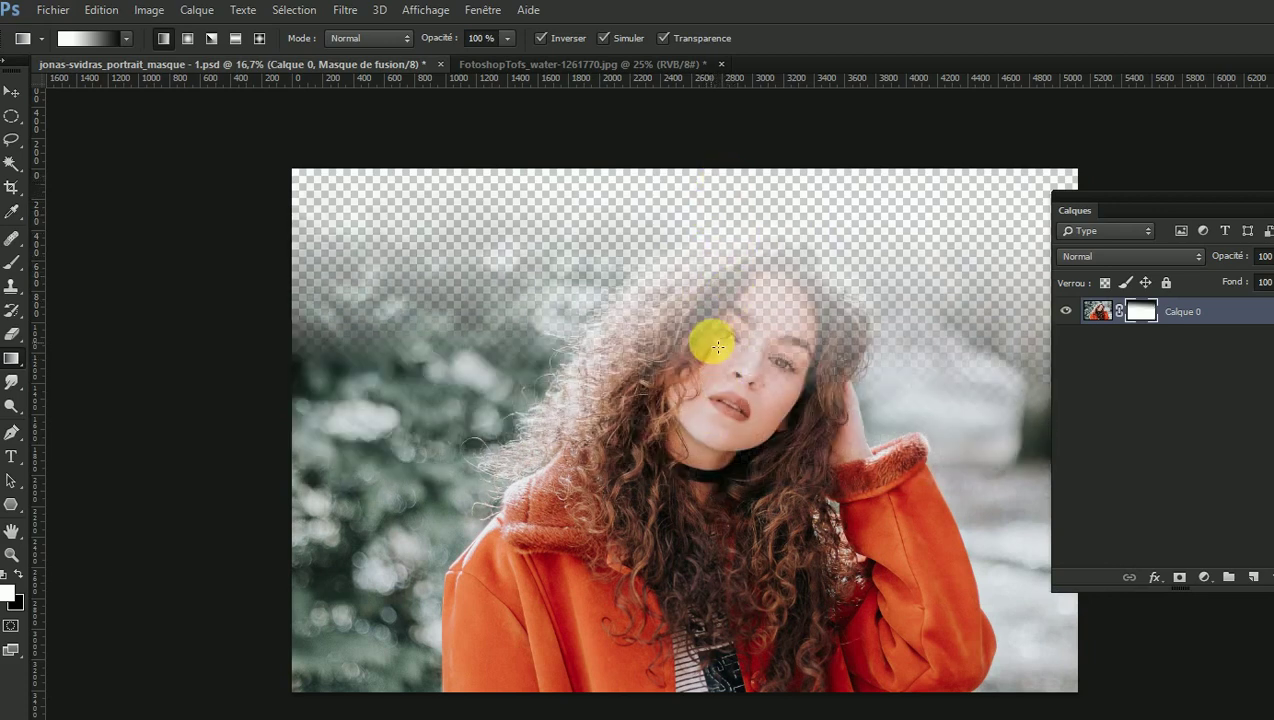
{"action": "left_click_drag", "start_coordinate": [718, 346], "coordinate": [722, 200]}
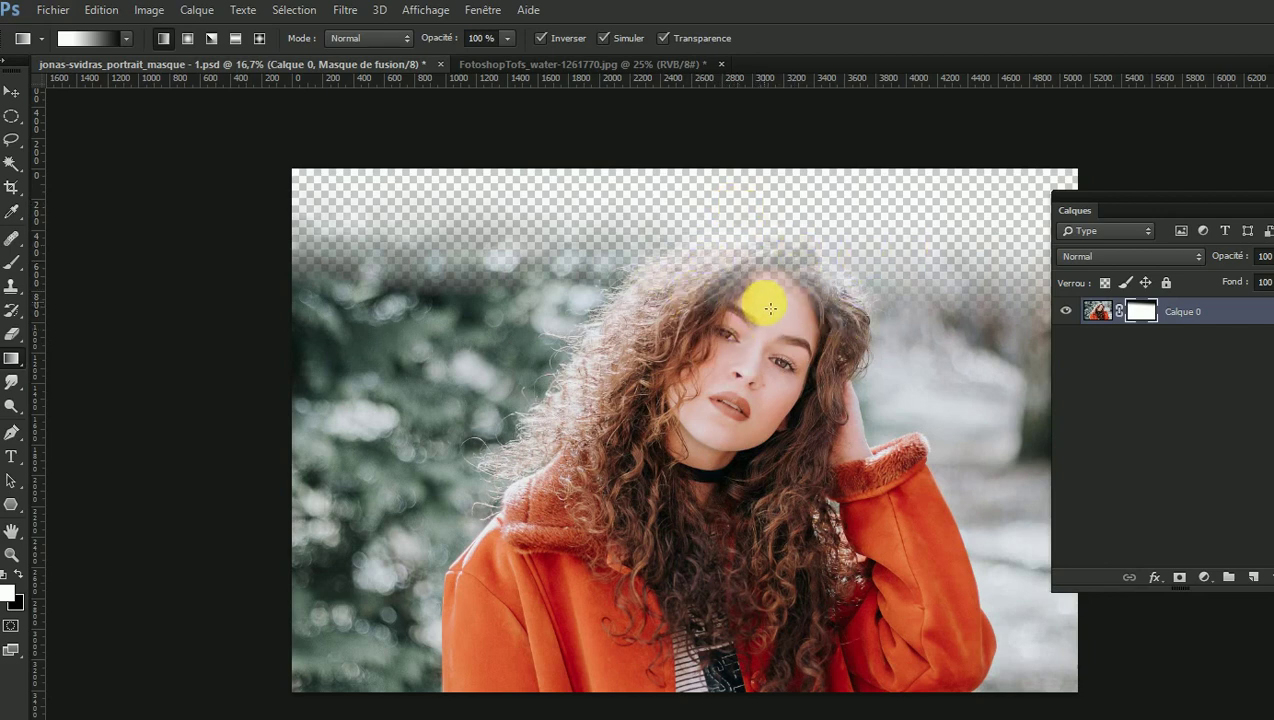
- Apply a wide diamond gradient on the mask radiating from the face
{"action": "left_click", "coordinate": [258, 38]}
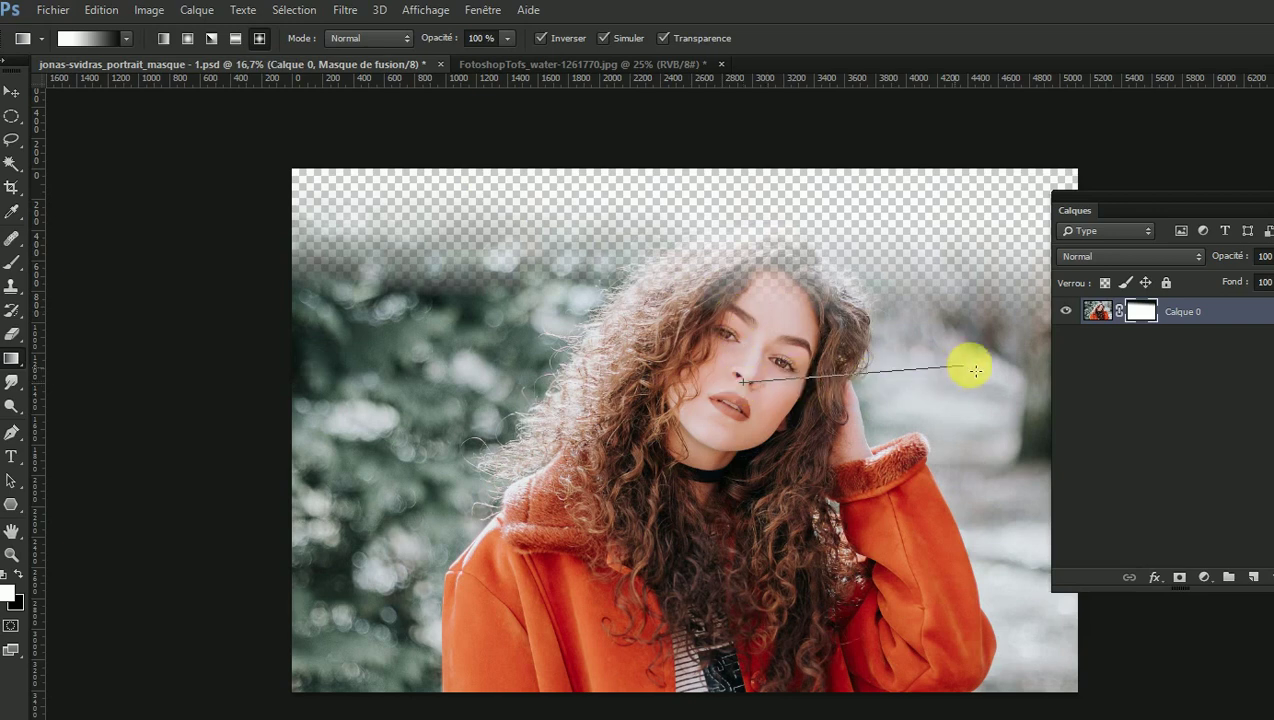
{"action": "left_click_drag", "start_coordinate": [746, 387], "coordinate": [983, 376]}
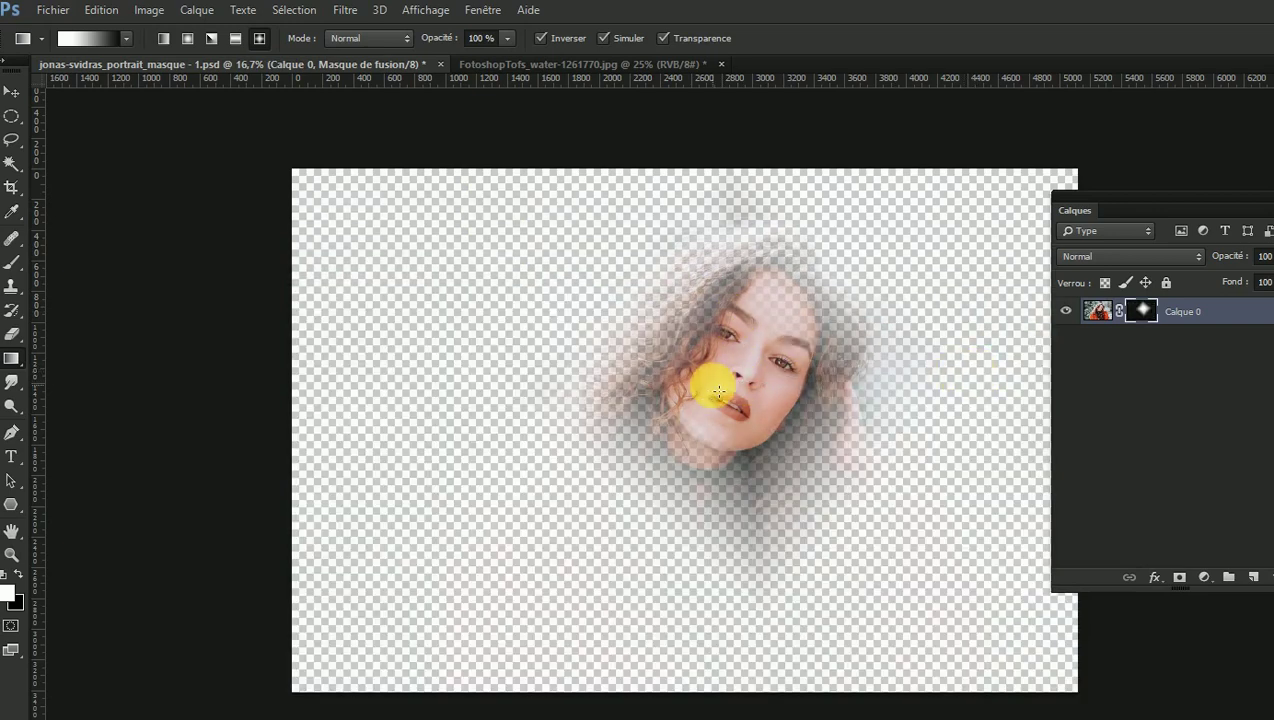
{"action": "left_click_drag", "start_coordinate": [712, 384], "coordinate": [350, 505]}
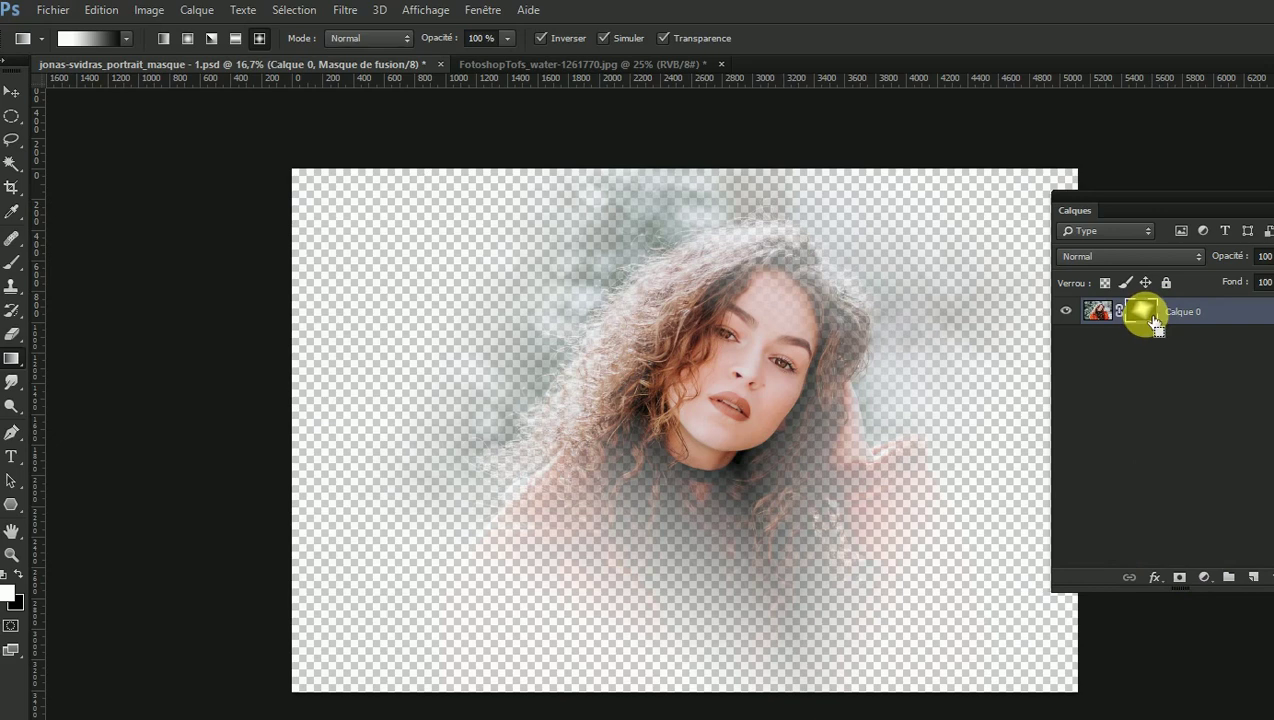
- Load the portrait's diamond-faded mask as a selection and paste the portrait onto the water image
{"action": "left_click", "coordinate": [1153, 318], "text": "ctrl"}
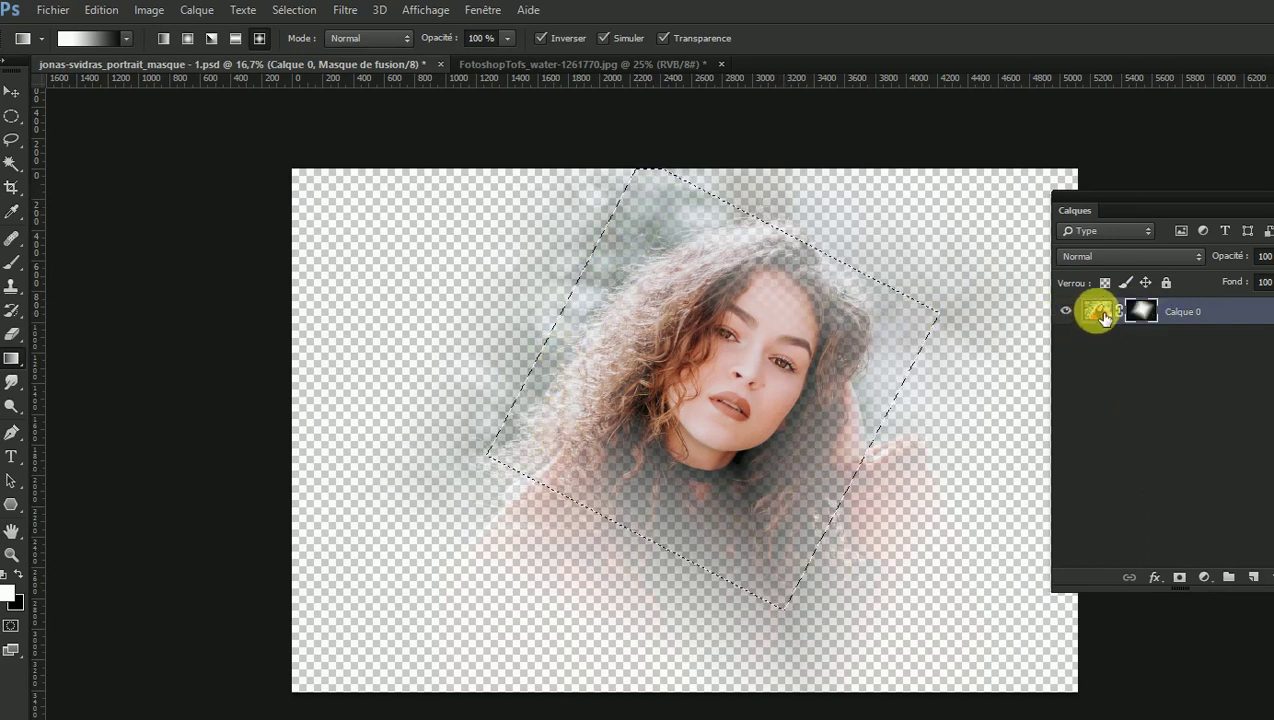
{"action": "left_click", "coordinate": [1100, 314]}
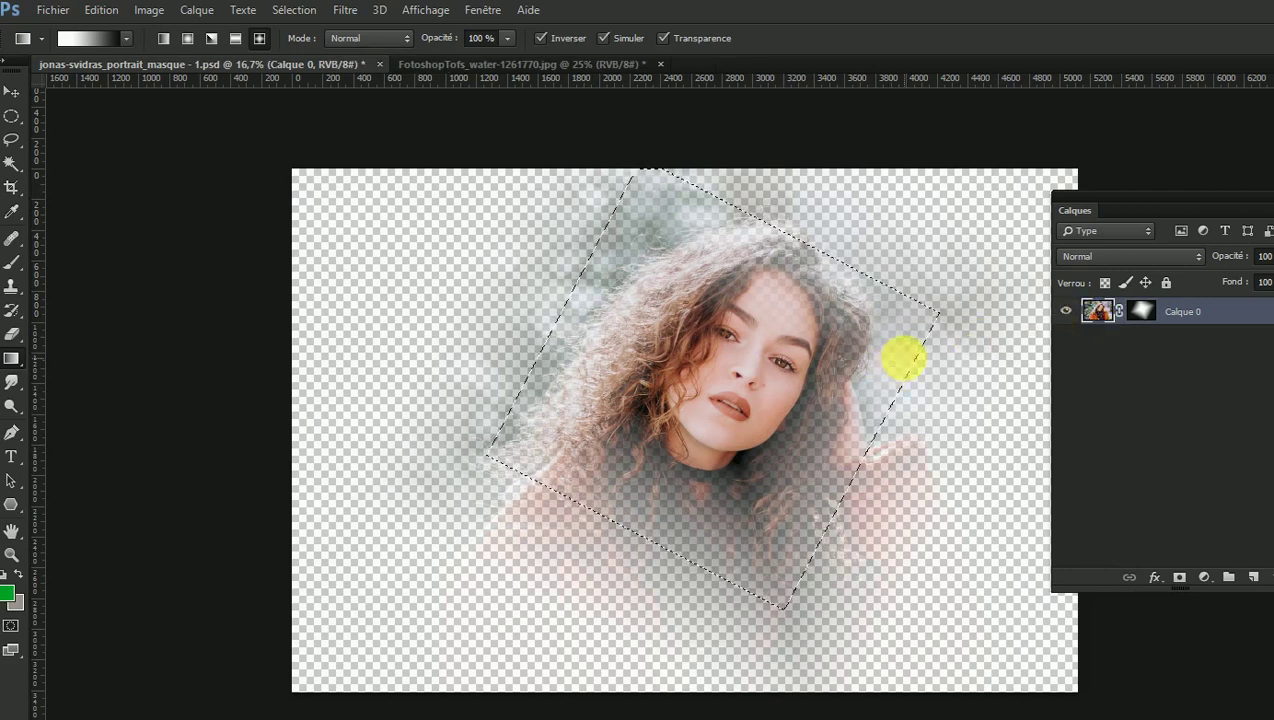
{"action": "left_click", "coordinate": [520, 64]}
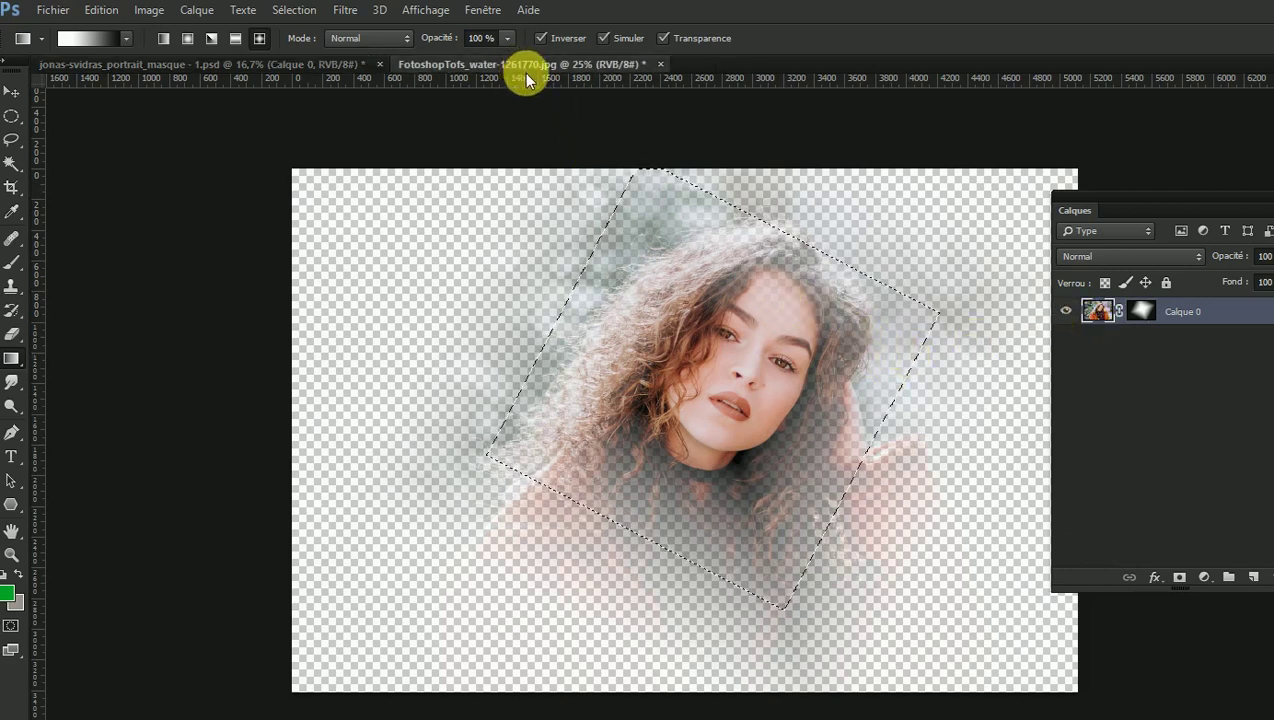
{"action": "key", "text": "ctrl+v"}
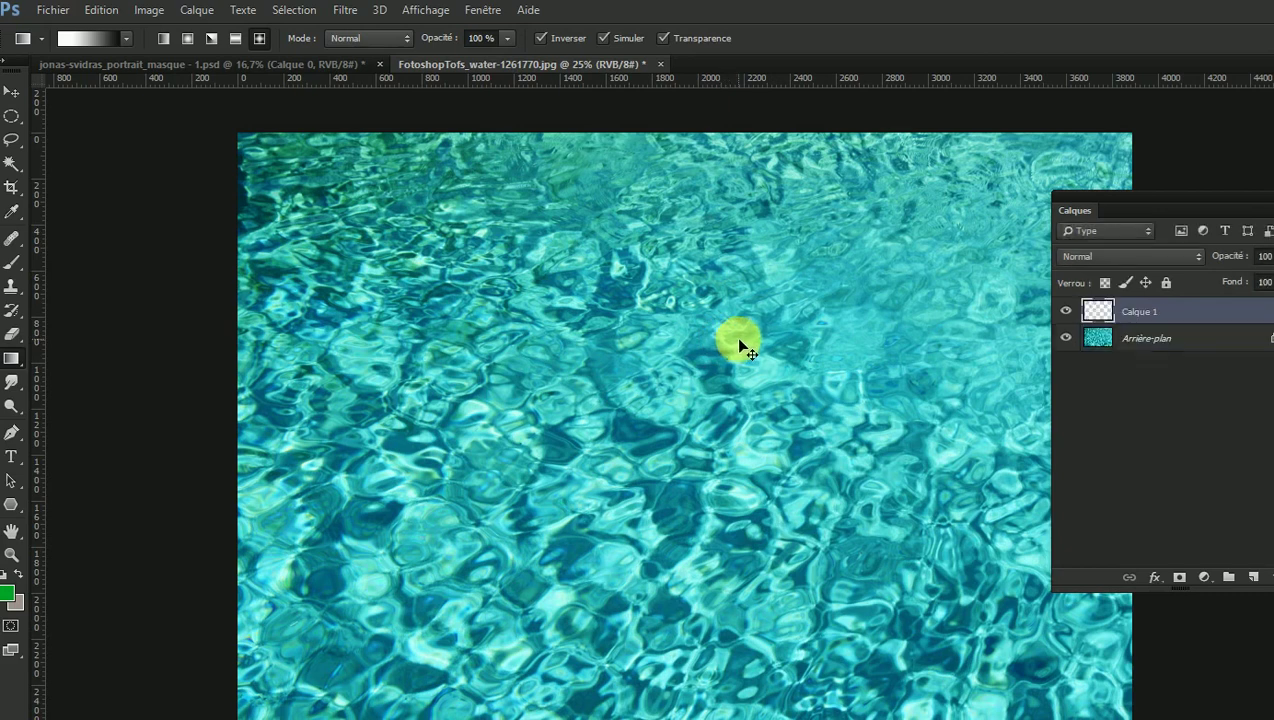
- Move the pasted portrait layer Calque 1 up and to the left over the water
{"action": "key", "text": "v"}
{"action": "left_click_drag", "start_coordinate": [908, 440], "coordinate": [683, 414]}
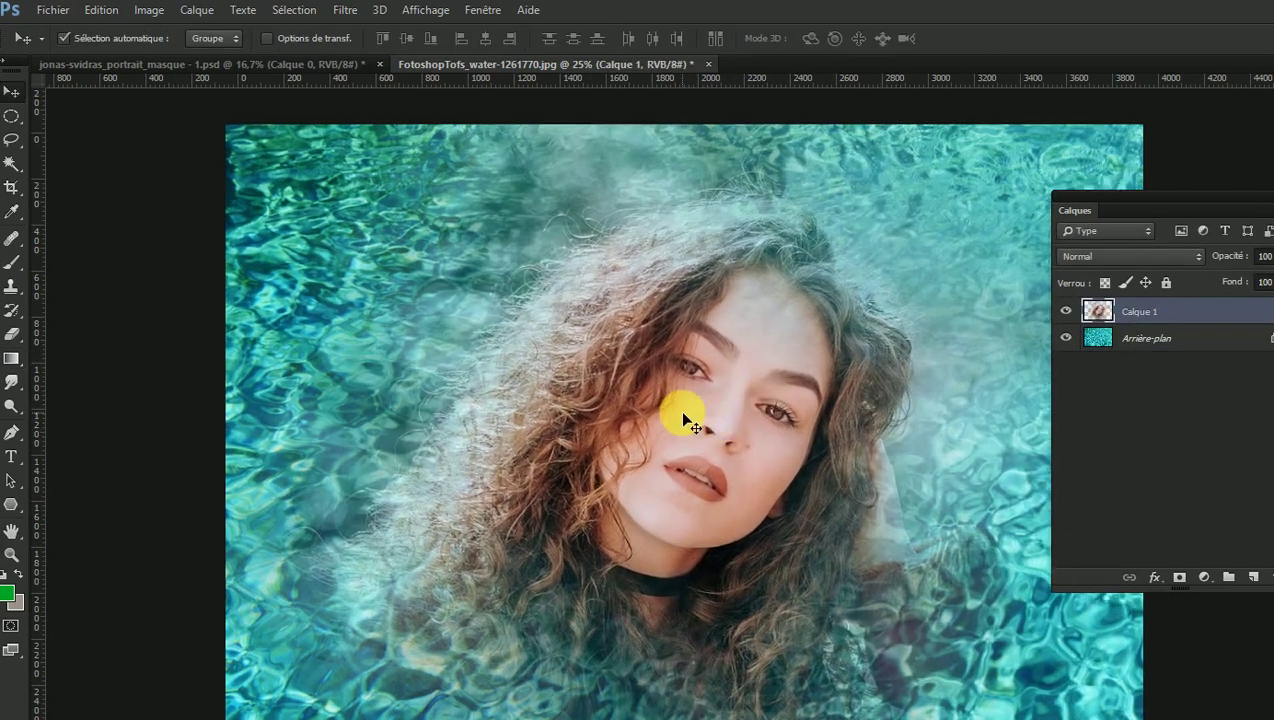
{"action": "scroll", "coordinate": [683, 414], "scroll_direction": "up", "scroll_amount": 1}
{"action": "scroll", "coordinate": [683, 414], "scroll_direction": "down", "scroll_amount": 1}
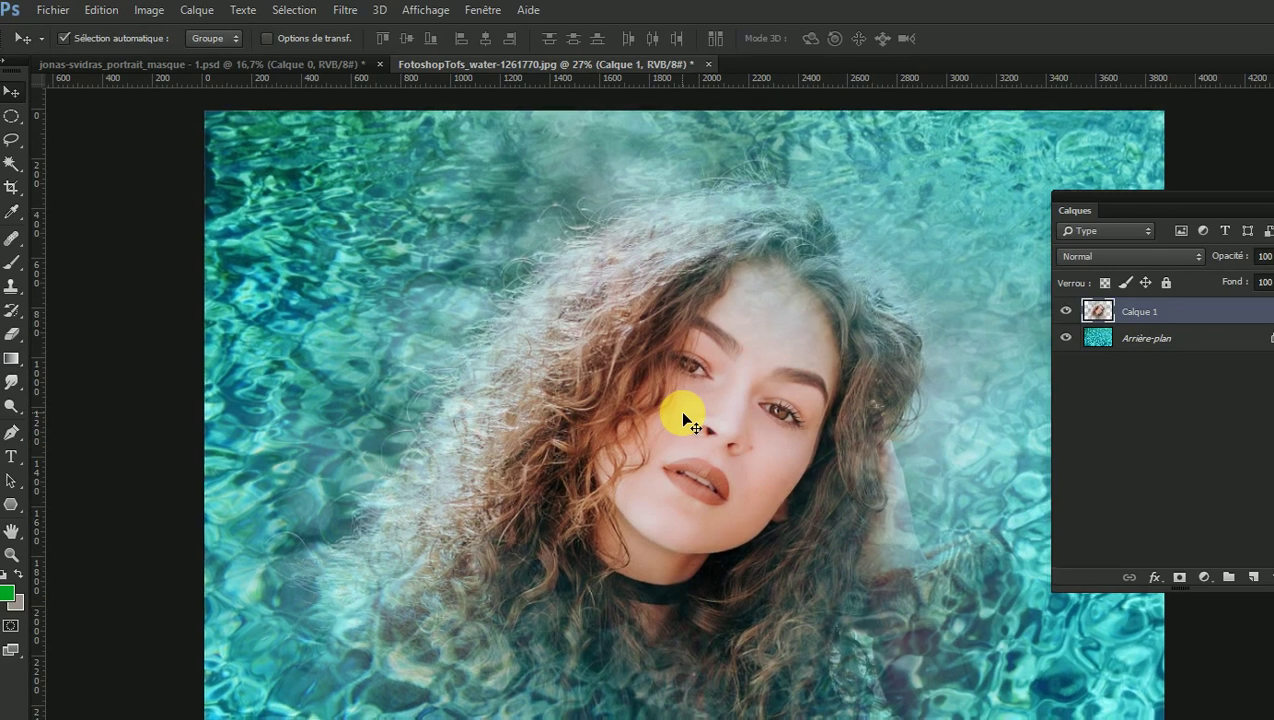
{"action": "scroll", "coordinate": [683, 414], "scroll_direction": "down", "scroll_amount": 2}
{"action": "scroll", "coordinate": [683, 414], "scroll_direction": "down", "scroll_amount": 2}
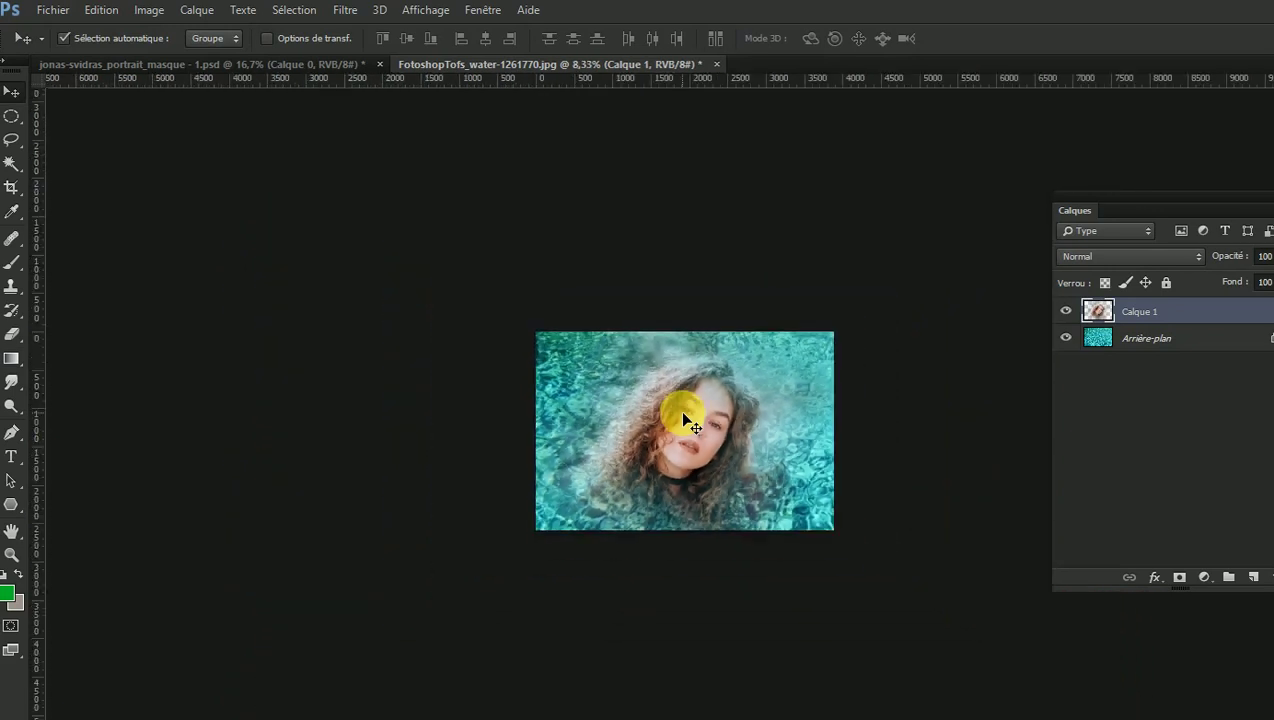
{"action": "scroll", "coordinate": [683, 414], "scroll_direction": "up", "scroll_amount": 1}
{"action": "scroll", "coordinate": [683, 414], "scroll_direction": "up", "scroll_amount": 1}
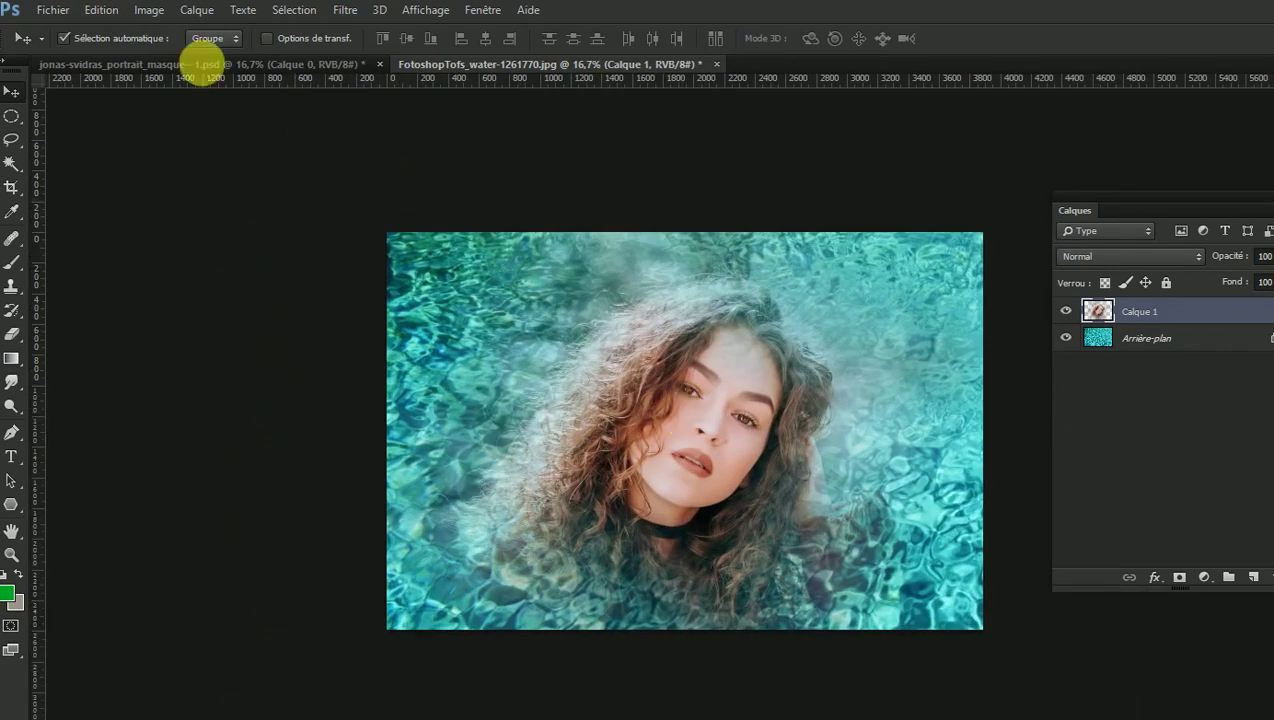
{"action": "left_click", "coordinate": [117, 17]}
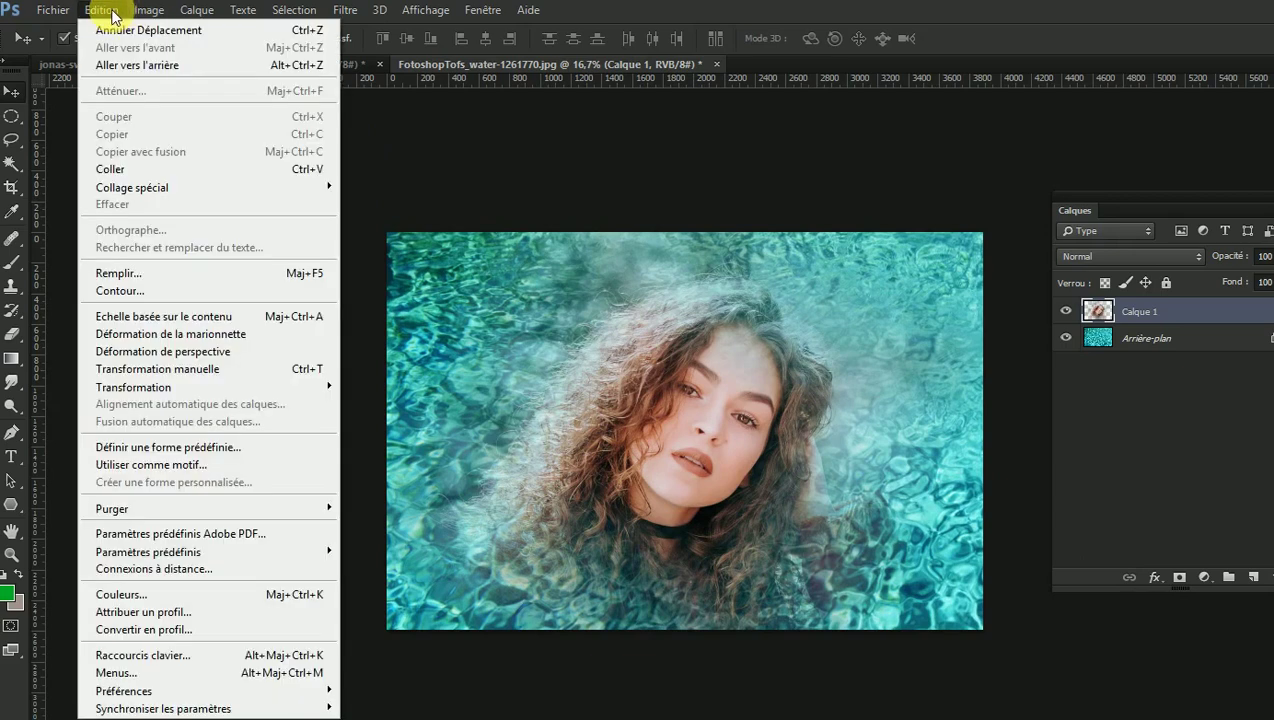
- Free-transform Calque 1's portrait down to about 76%, commit it, and nudge it slightly into place
{"action": "left_click", "coordinate": [112, 15]}
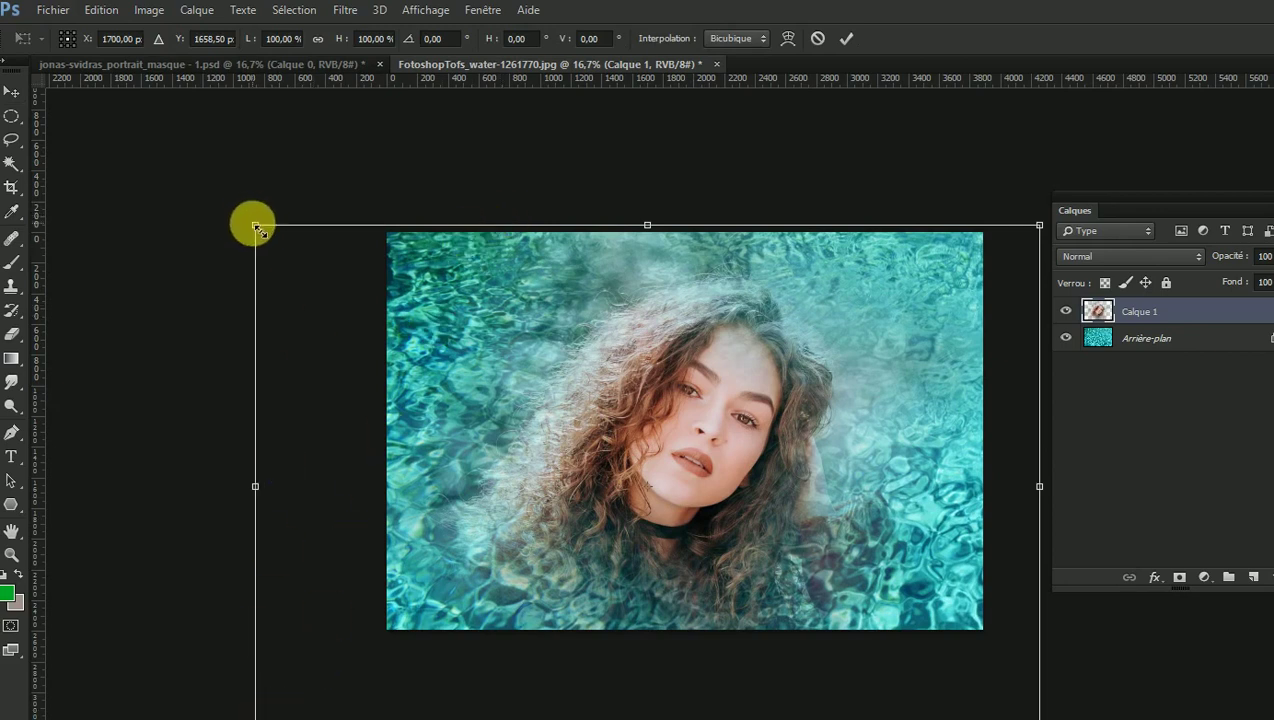
{"action": "left_click_drag", "start_coordinate": [256, 226], "coordinate": [397, 319]}
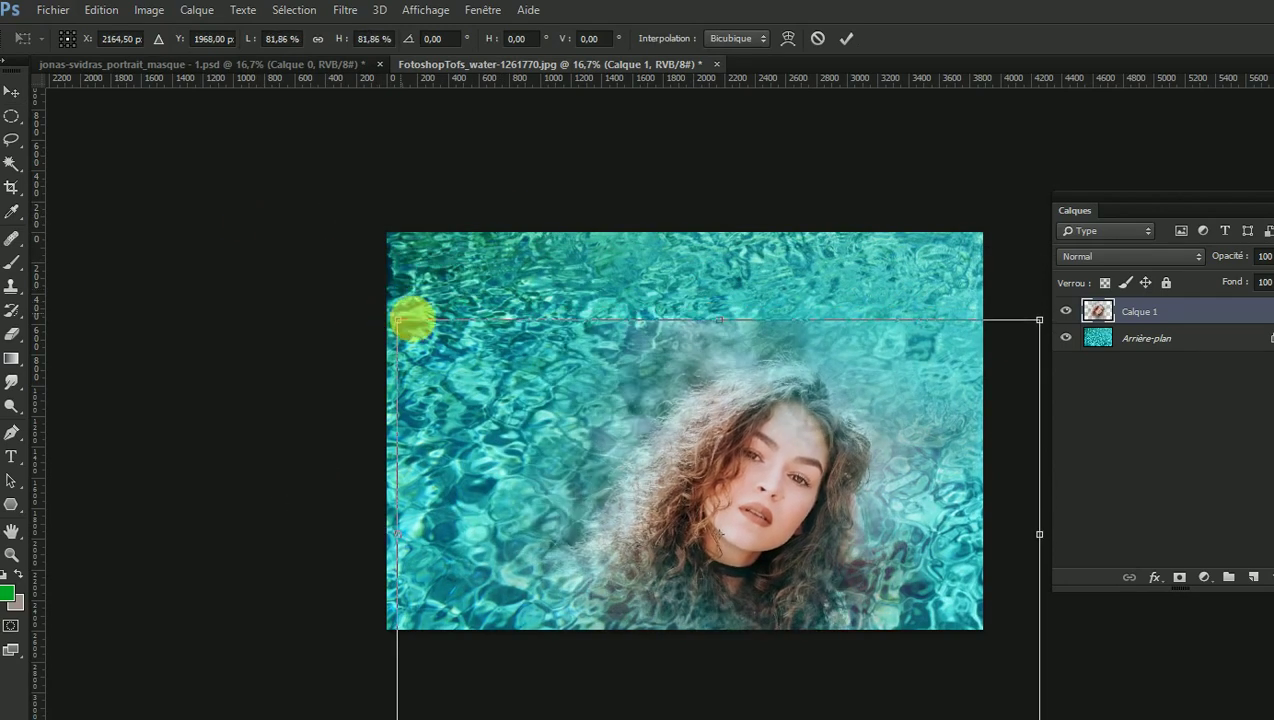
{"action": "left_click_drag", "start_coordinate": [762, 478], "coordinate": [703, 384]}
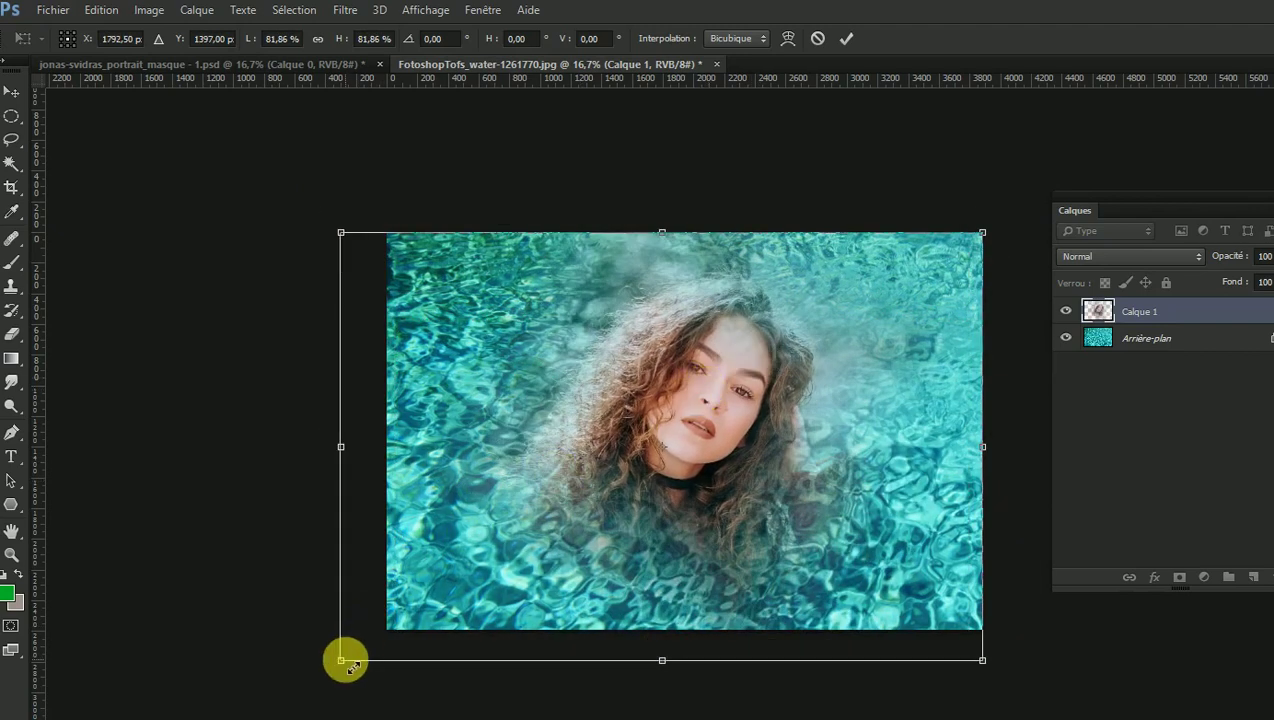
{"action": "left_click_drag", "start_coordinate": [341, 660], "coordinate": [388, 629]}
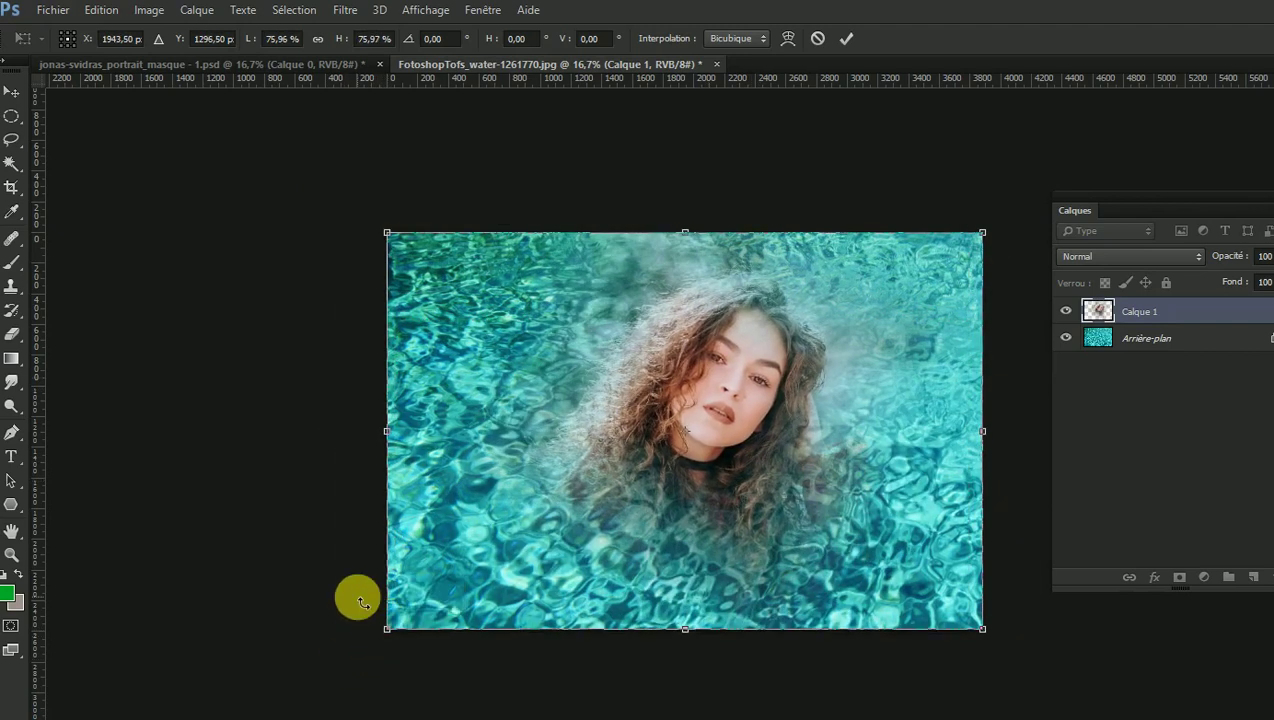
{"action": "key", "text": "Return"}
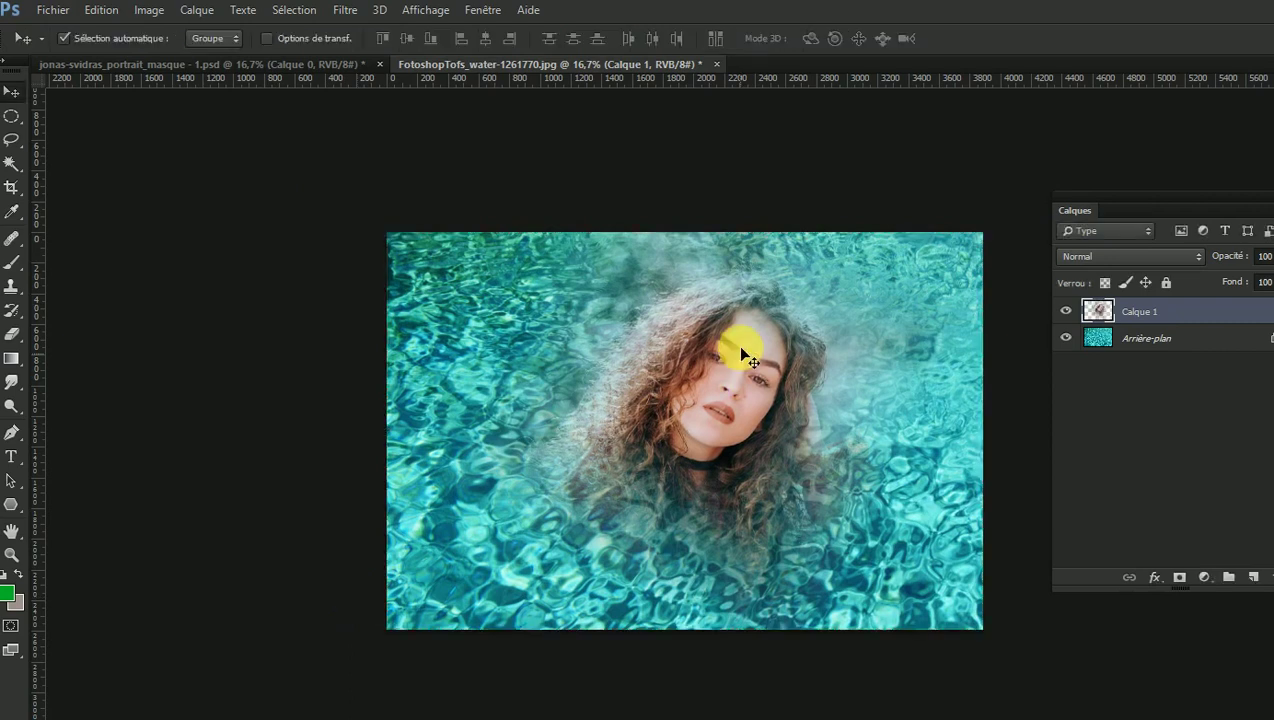
{"action": "mouse_move", "coordinate": [748, 358]}
{"action": "left_mouse_down"}
{"action": "mouse_move", "coordinate": [755, 390]}
{"action": "mouse_move", "coordinate": [760, 380]}
{"action": "left_mouse_up"}
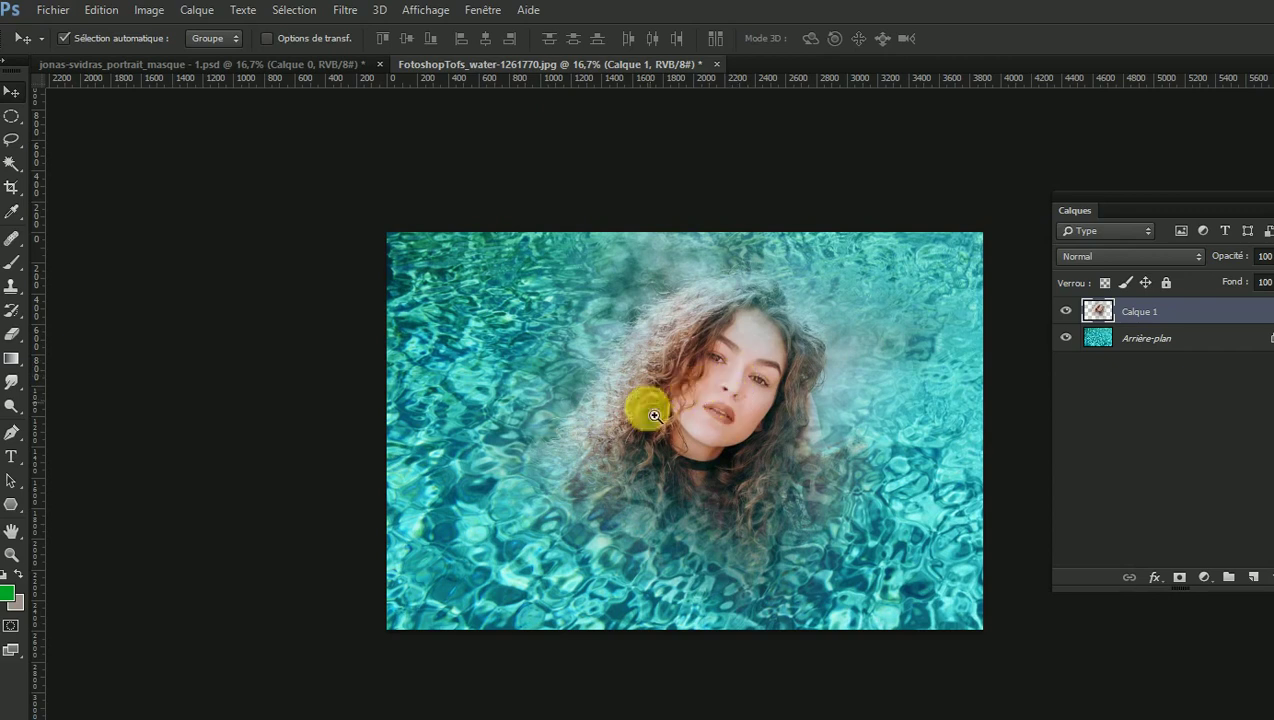
{"action": "left_click_drag", "start_coordinate": [634, 434], "coordinate": [631, 398]}
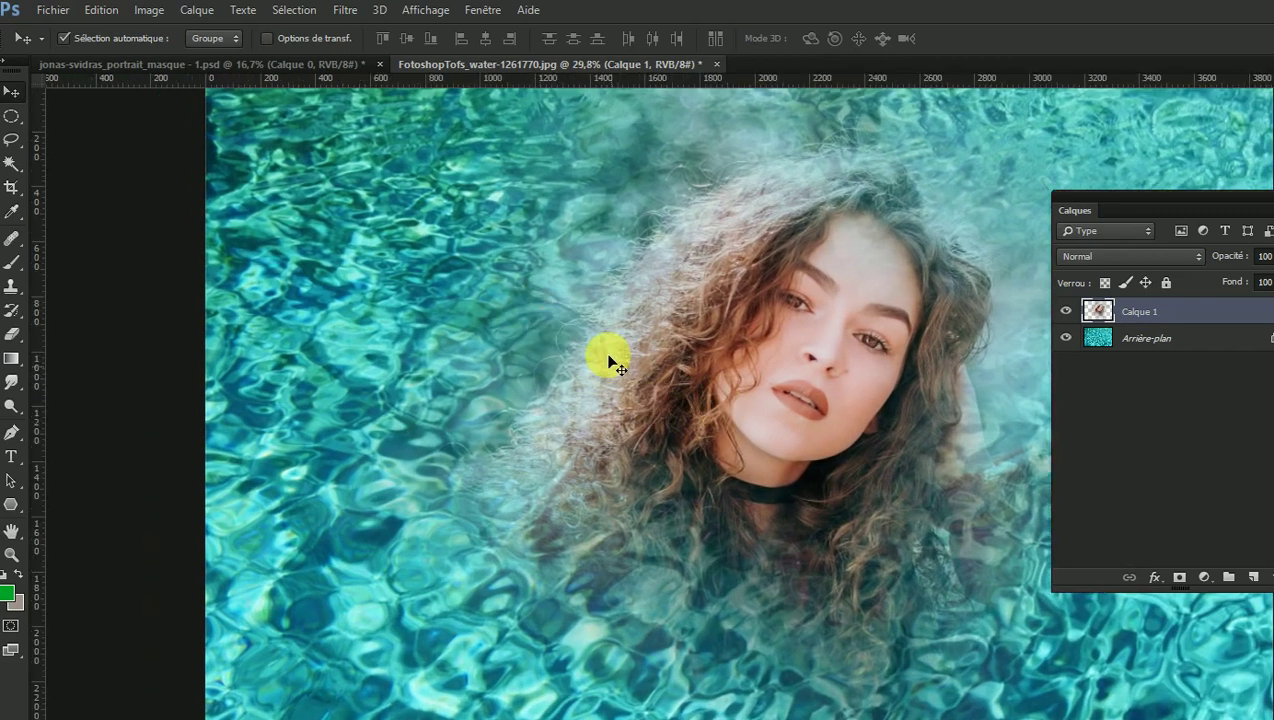
- Switch back to the jonas-svidras portrait document and target the Calque 0 image layer
{"action": "left_click", "coordinate": [236, 64]}
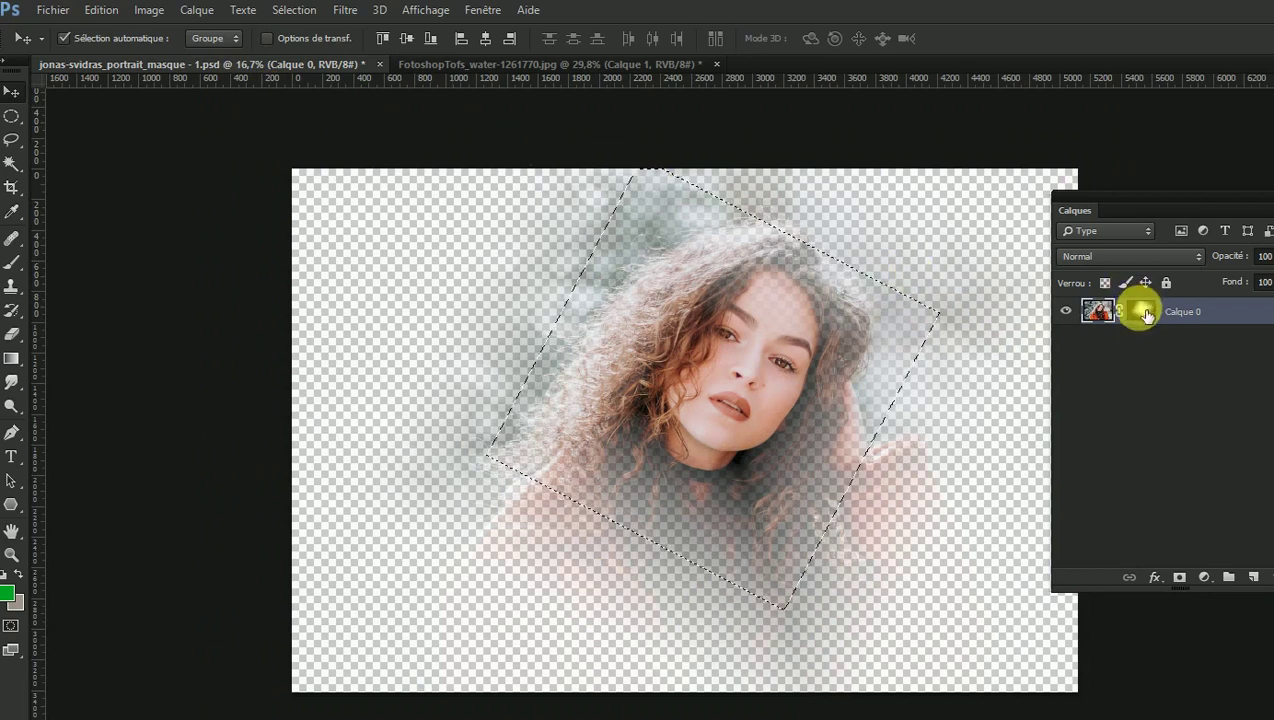
{"action": "left_click", "coordinate": [1100, 312], "text": "ctrl"}
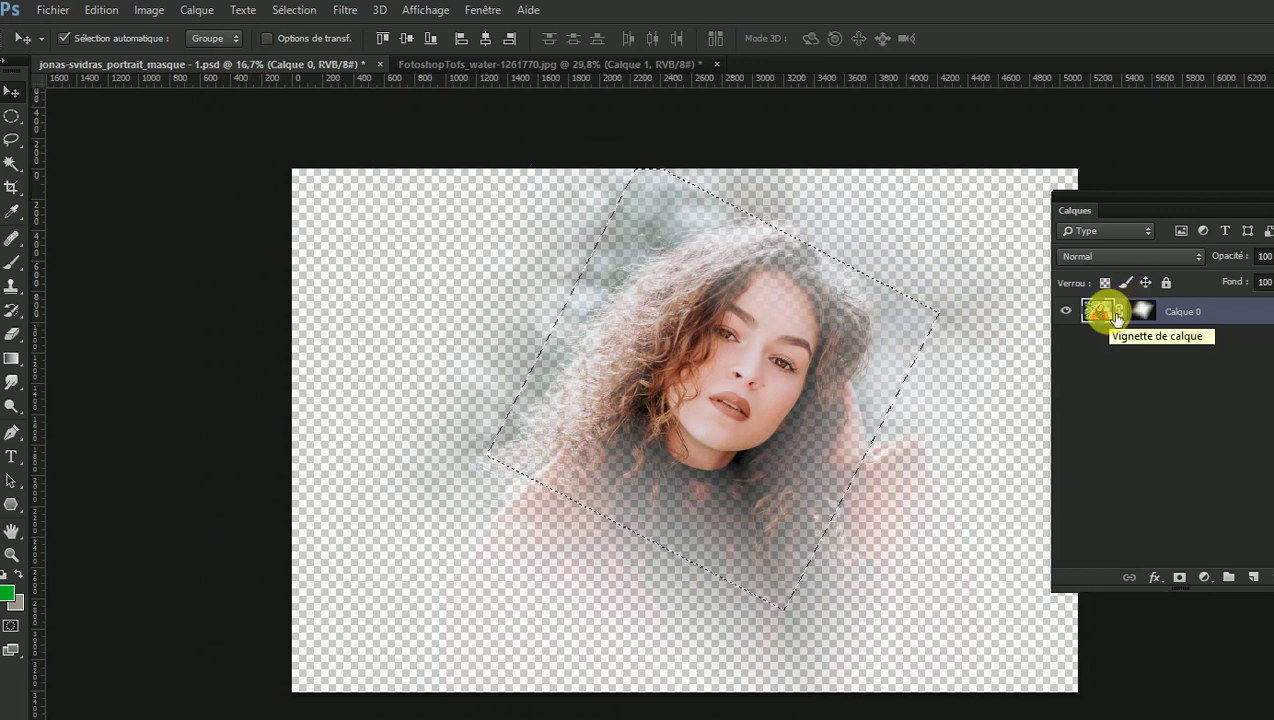